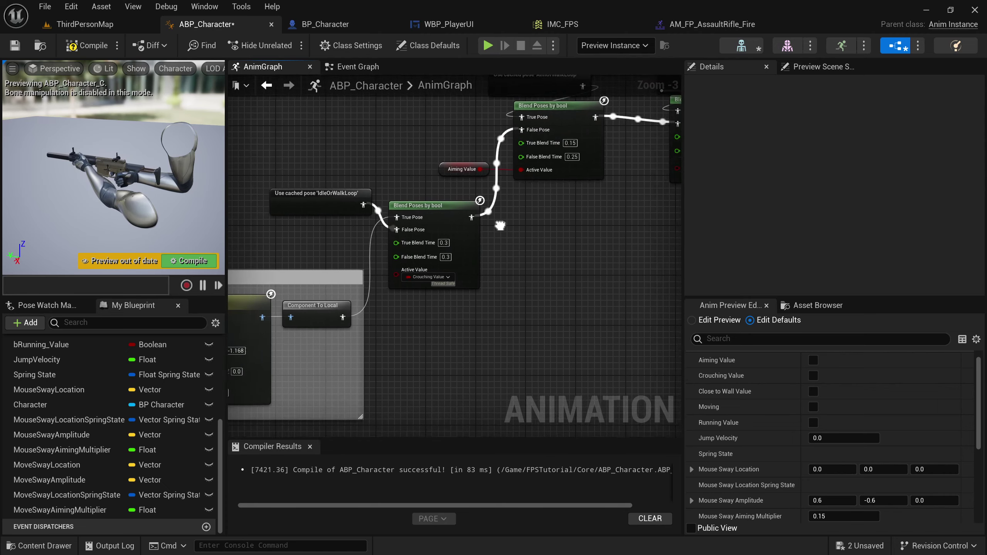
Step: Straighten the 'IdleOrWalkLoop' cached pose connection and move the crouching nodes away from the aiming blend to make room
{"action": "left_click_drag", "start_coordinate": [296, 209], "coordinate": [296, 209]}
{"action": "key", "text": "q"}
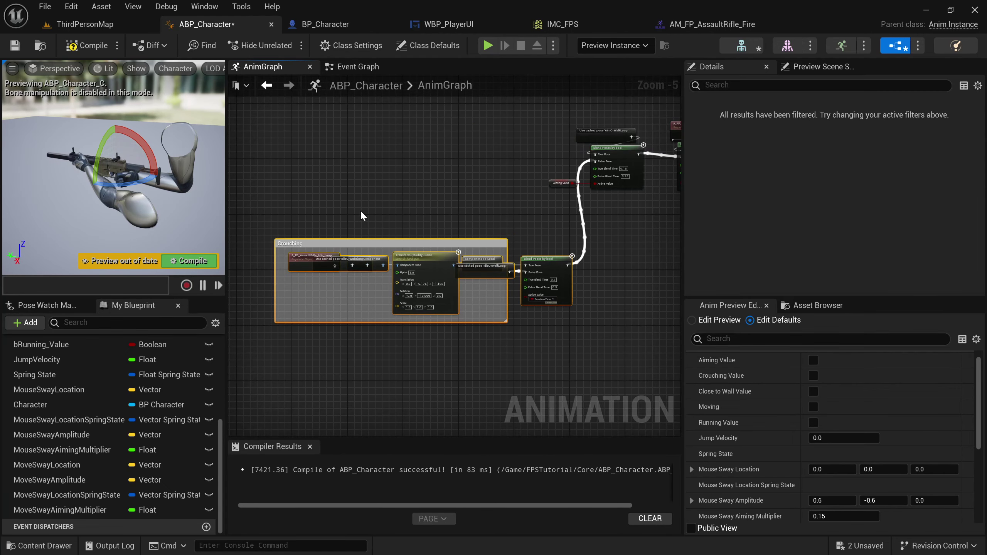
{"action": "left_click_drag", "start_coordinate": [548, 261], "coordinate": [482, 204]}
{"action": "left_click", "coordinate": [525, 215]}
{"action": "scroll", "coordinate": [523, 212], "scroll_direction": "up", "scroll_amount": 5}
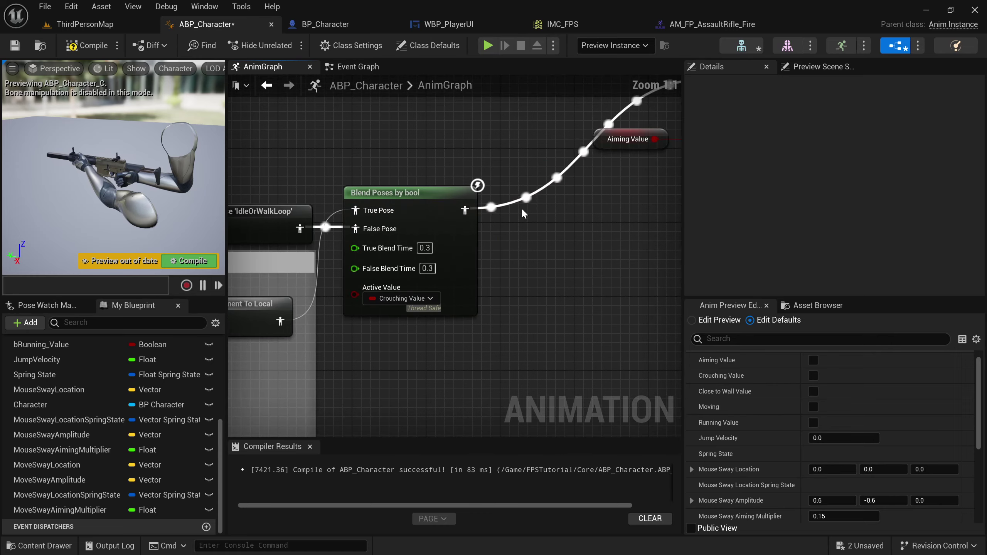
Step: Insert a DefaultSlot node between the crouching blend and the aiming blend's False Pose, straighten its connection, and compile
{"action": "key", "text": "ctrl+v"}
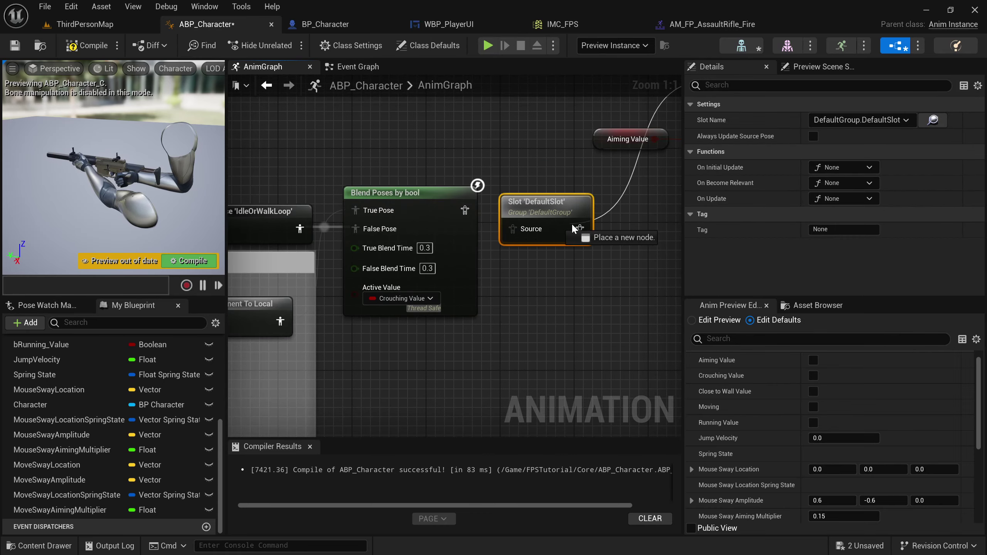
{"action": "left_click", "coordinate": [412, 196], "text": "shift"}
{"action": "key", "text": "q"}
{"action": "left_click", "coordinate": [630, 246]}
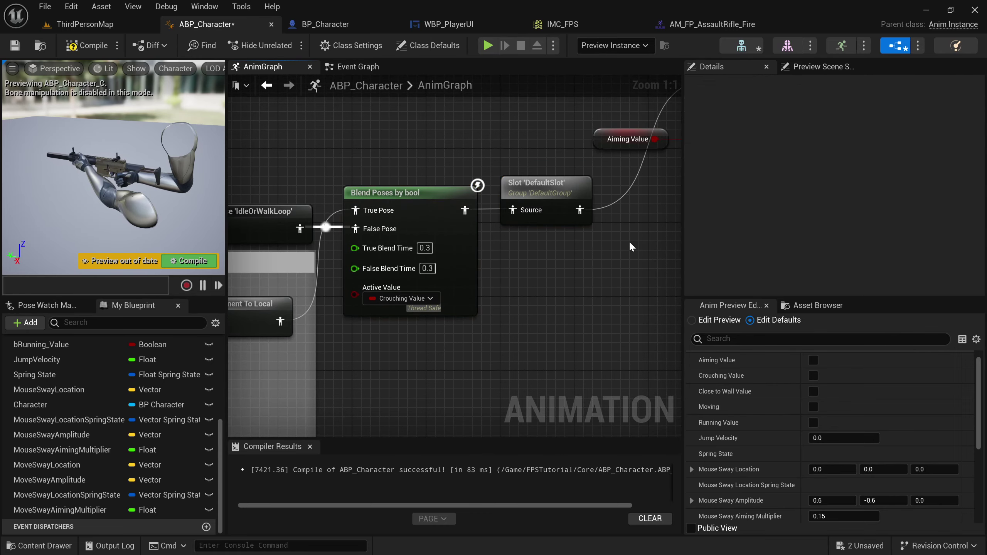
{"action": "scroll", "coordinate": [630, 246], "scroll_direction": "down", "scroll_amount": 2}
{"action": "right_click_drag", "start_coordinate": [631, 243], "coordinate": [383, 281]}
{"action": "left_click", "coordinate": [197, 264]}
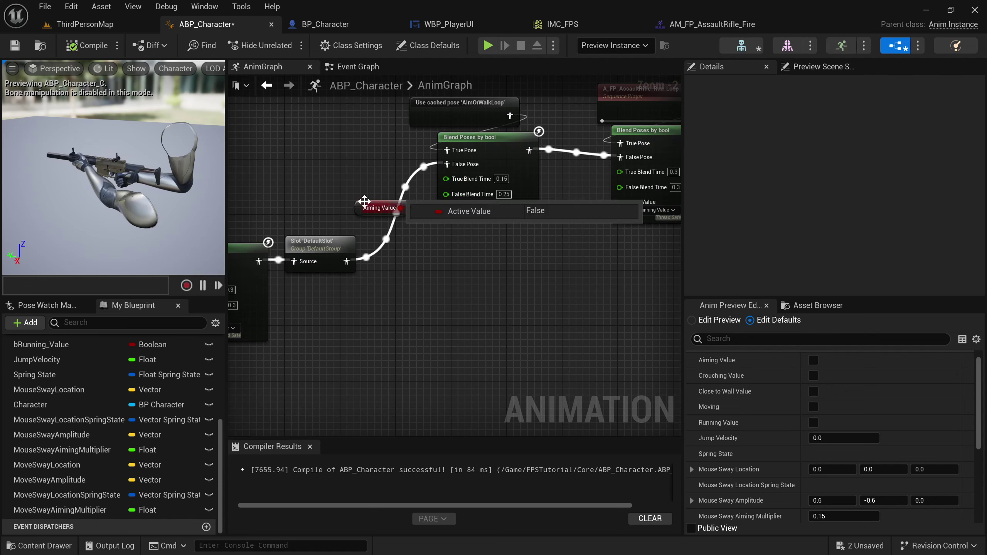
{"action": "scroll", "coordinate": [360, 304], "scroll_direction": "down", "scroll_amount": 2}
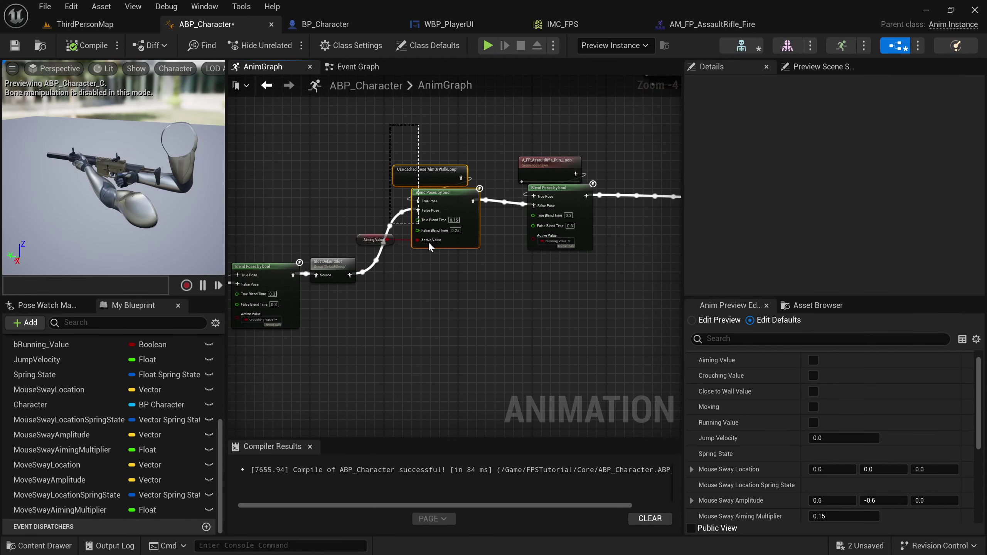
{"action": "left_click_drag", "start_coordinate": [428, 243], "coordinate": [464, 305]}
{"action": "left_click", "coordinate": [465, 304]}
{"action": "left_click_drag", "start_coordinate": [374, 338], "coordinate": [252, 274]}
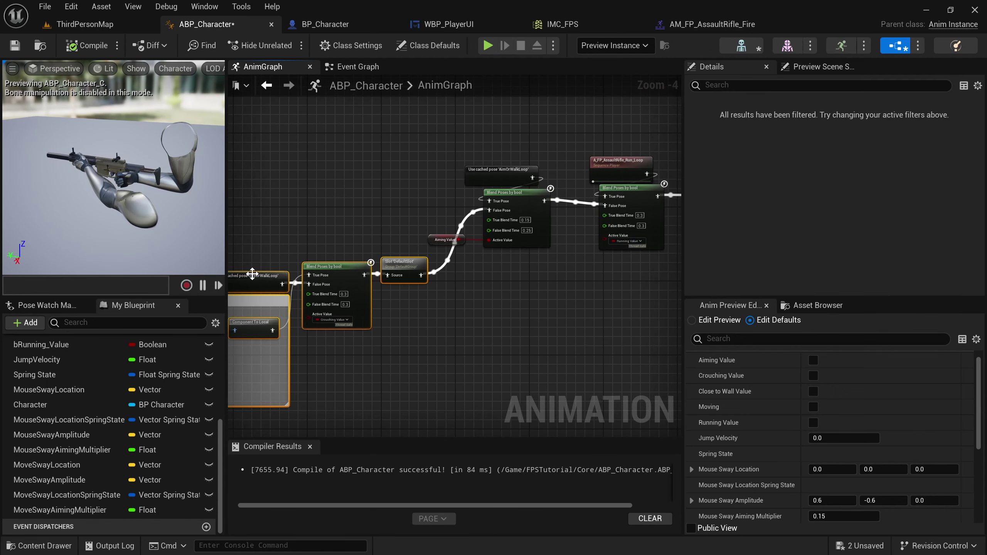
Step: Playtest ThirdPersonMap, aiming the rifle in and out several times, and end the play session
{"action": "left_click", "coordinate": [85, 25]}
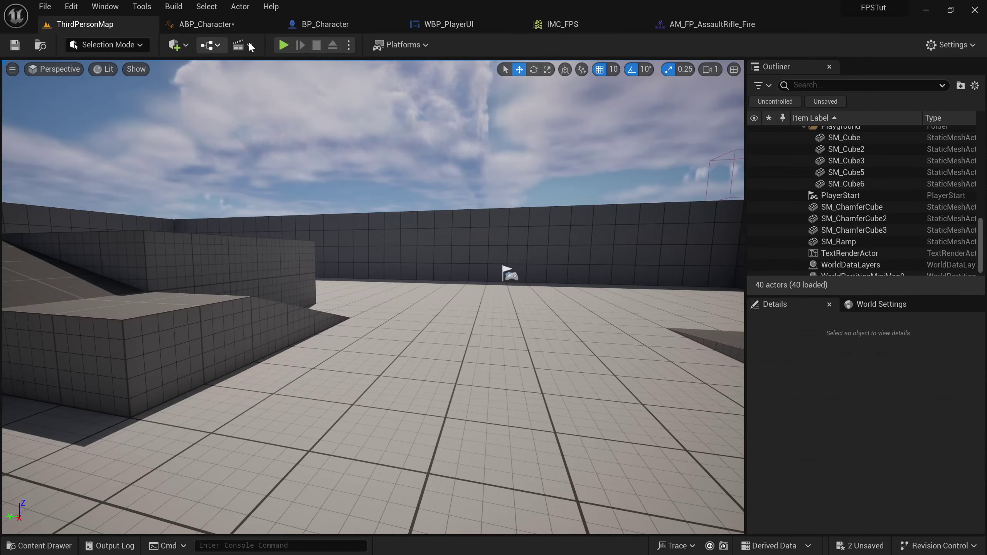
{"action": "left_click", "coordinate": [284, 45]}
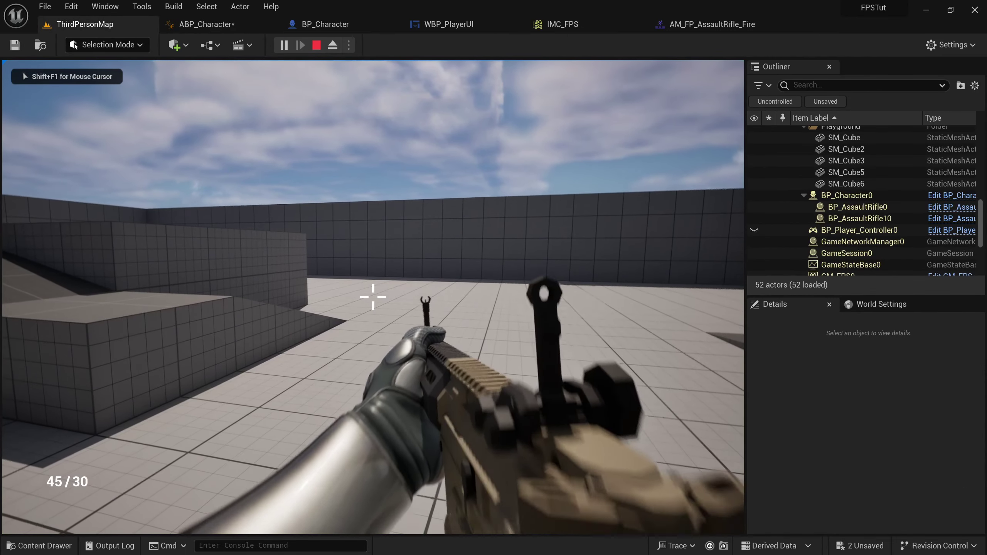
{"action": "right_click", "coordinate": [374, 297]}
{"action": "right_click", "coordinate": [373, 297]}
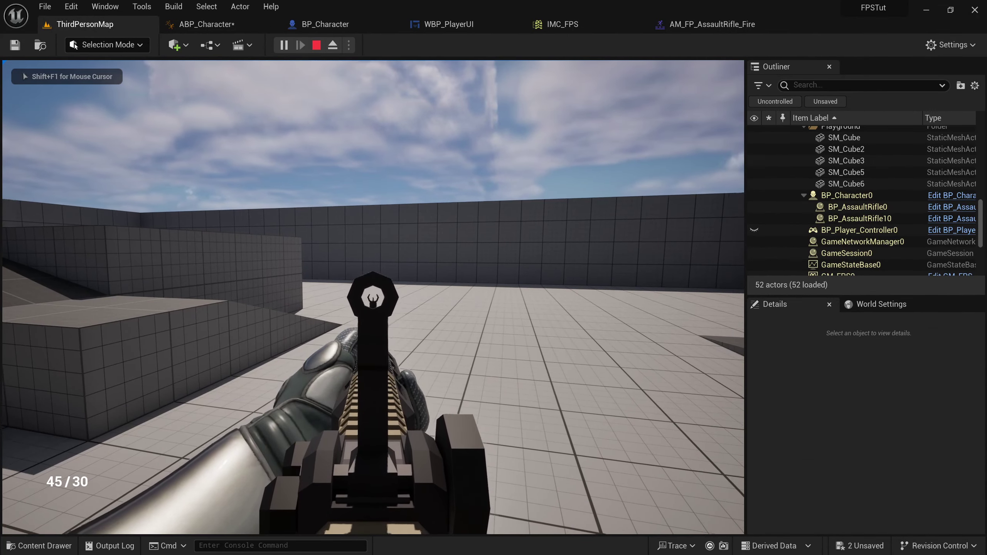
{"action": "right_click", "coordinate": [373, 297]}
{"action": "right_click", "coordinate": [373, 297]}
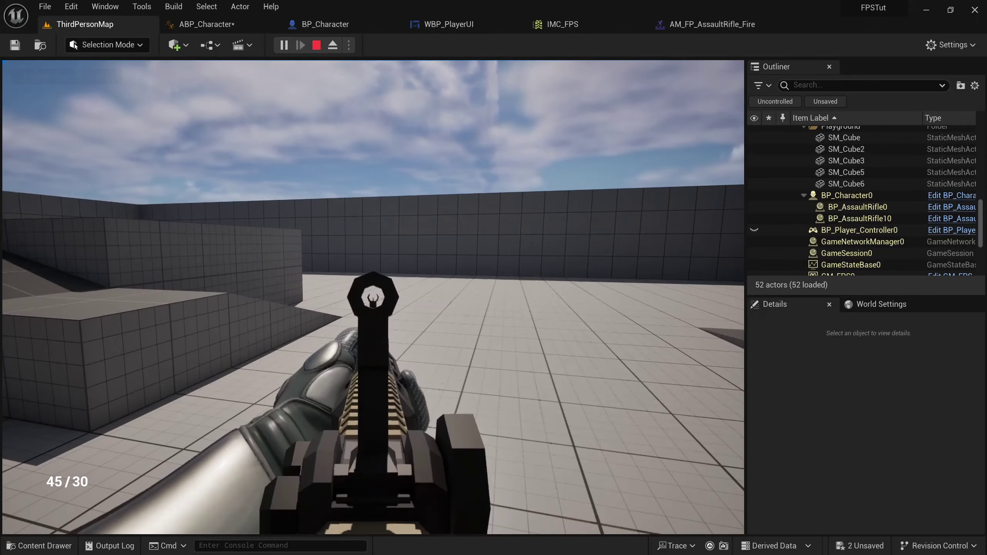
{"action": "right_click", "coordinate": [373, 297]}
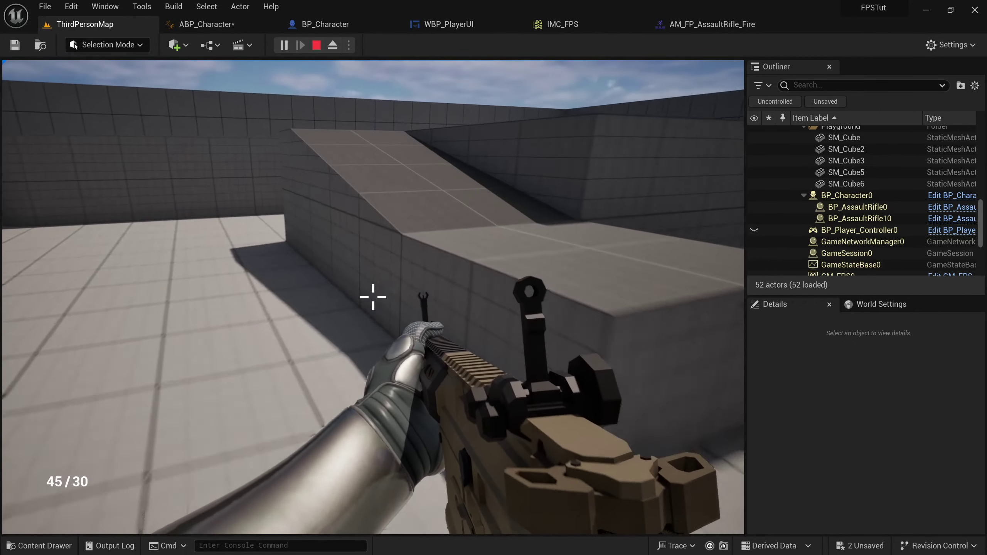
{"action": "key", "text": "Escape"}
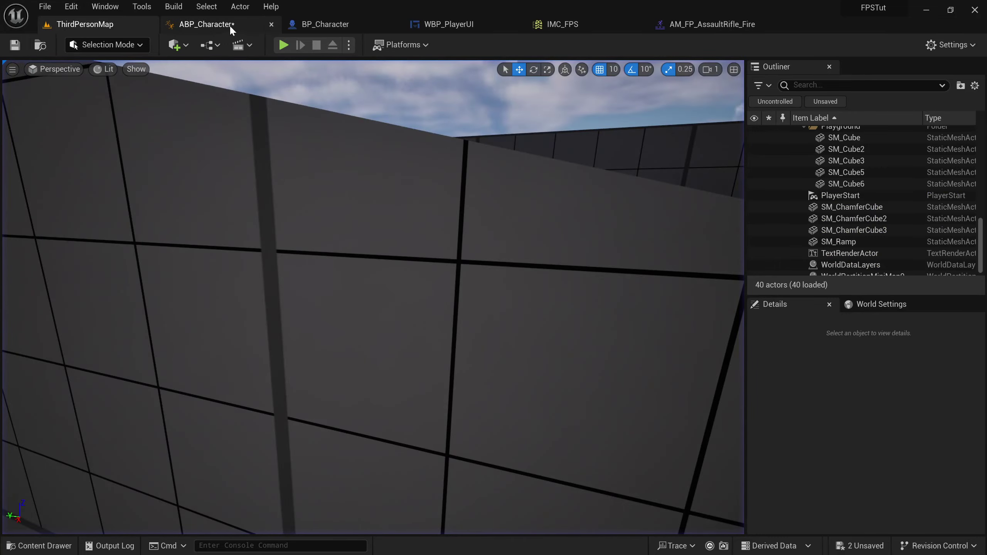
Step: In ABP_Character's AnimGraph, move the 'AimOrWalkLoop' cached pose node away from the aiming blend to make room
{"action": "left_click", "coordinate": [218, 25]}
{"action": "scroll", "coordinate": [395, 188], "scroll_direction": "up", "scroll_amount": 3}
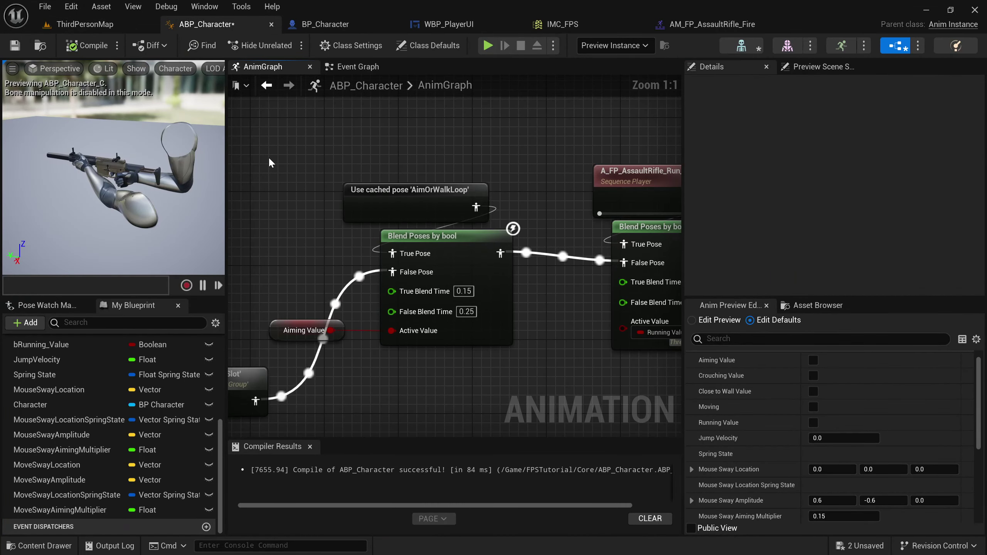
{"action": "left_click_drag", "start_coordinate": [470, 217], "coordinate": [471, 218]}
{"action": "left_click_drag", "start_coordinate": [413, 195], "coordinate": [229, 168]}
{"action": "right_click_drag", "start_coordinate": [356, 157], "coordinate": [452, 172]}
Step: Duplicate the DefaultSlot node between the 'AimOrWalkLoop' cached pose and the aiming blend's True Pose, and straighten the cached pose connection
{"action": "left_click", "coordinate": [377, 401]}
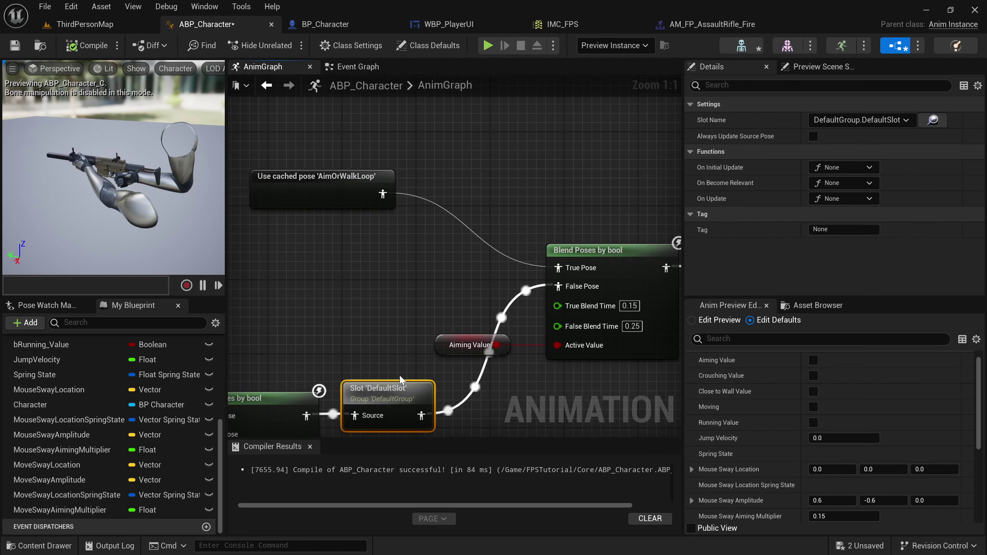
{"action": "key", "text": "ctrl+v"}
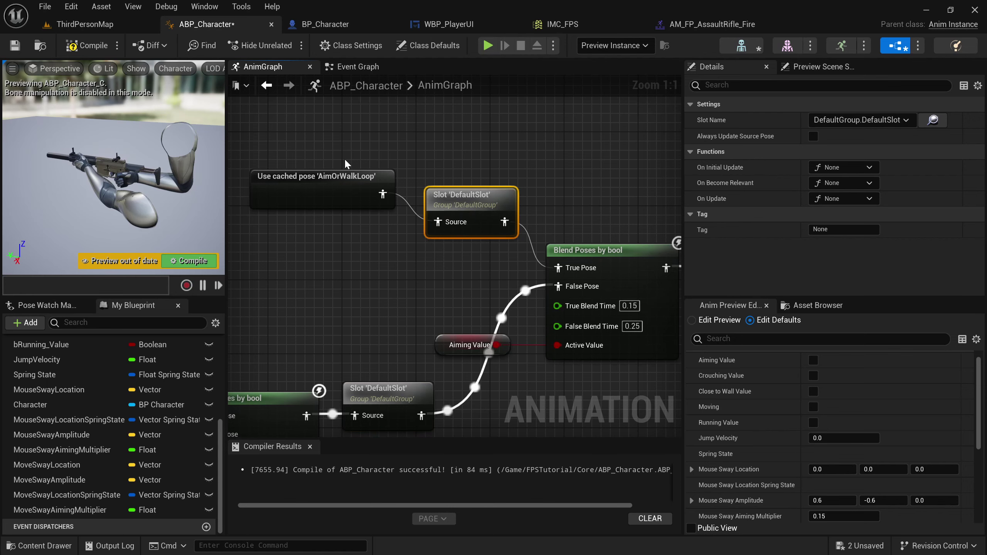
{"action": "key", "text": "q"}
Step: Set the duplicated slot node's Slot Name to DefaultGroup.Aiming, and compile and save ABP_Character
{"action": "left_click", "coordinate": [866, 120]}
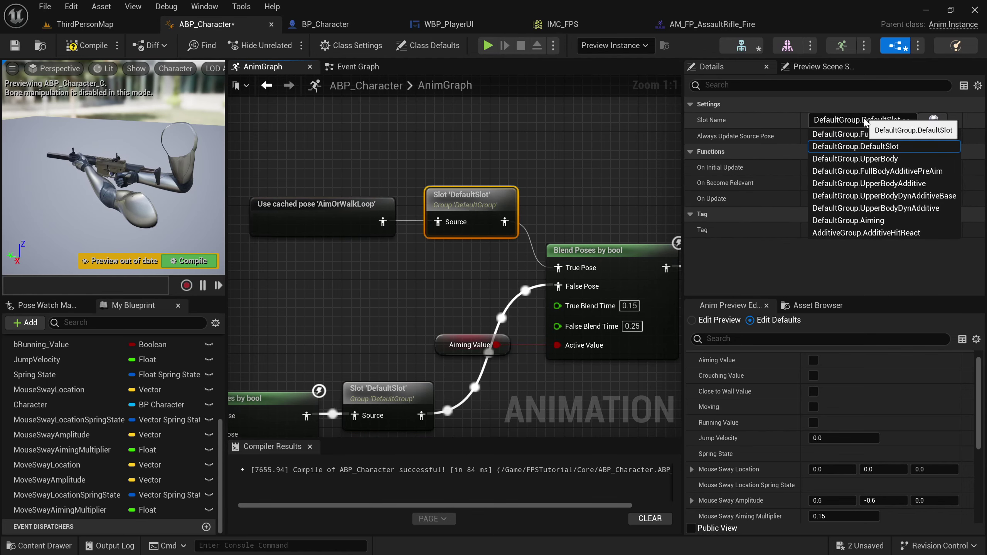
{"action": "left_click", "coordinate": [872, 229]}
{"action": "left_click_drag", "start_coordinate": [381, 156], "coordinate": [479, 255]}
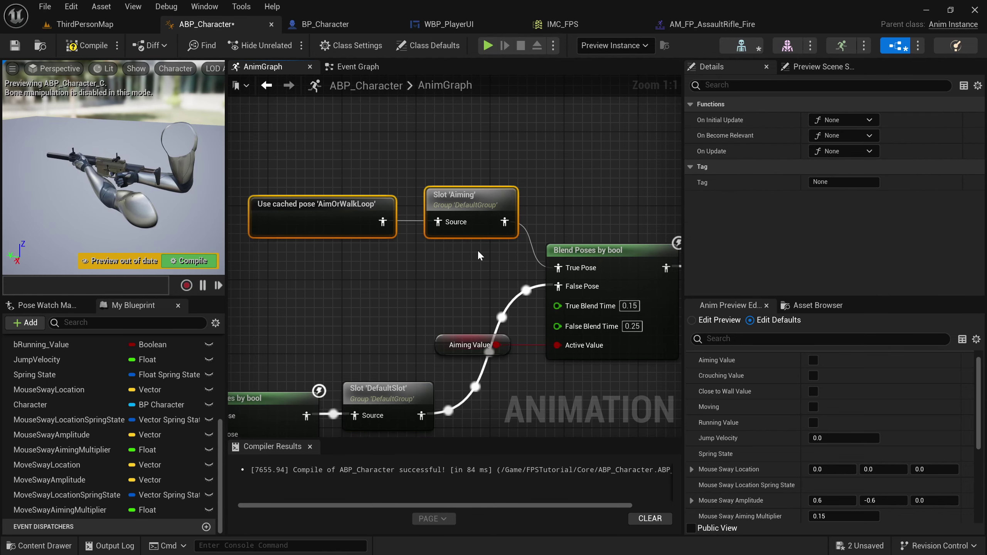
{"action": "left_click_drag", "start_coordinate": [424, 160], "coordinate": [467, 264]}
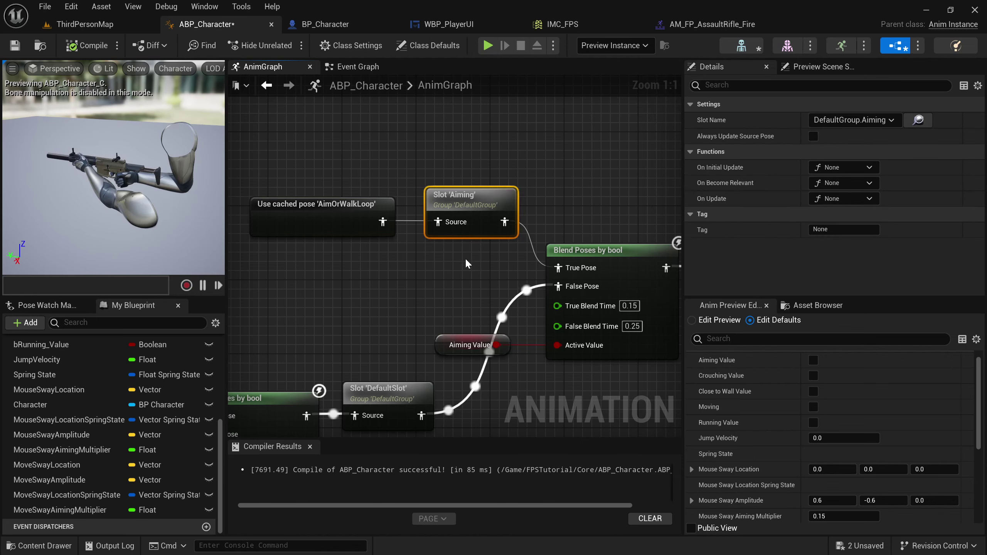
{"action": "left_click_drag", "start_coordinate": [292, 181], "coordinate": [287, 174]}
{"action": "left_click", "coordinate": [287, 174]}
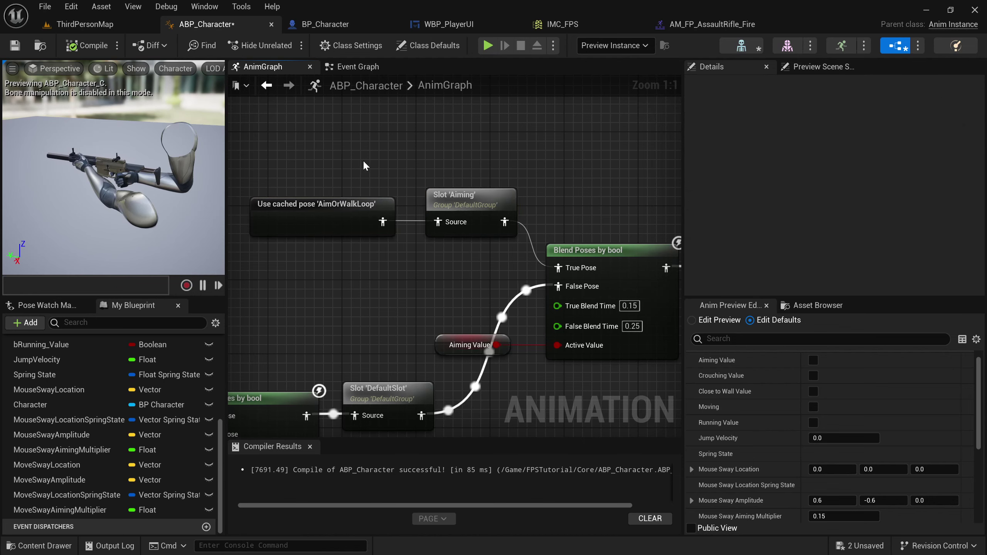
{"action": "scroll", "coordinate": [335, 192], "scroll_direction": "down", "scroll_amount": 5}
{"action": "right_click_drag", "start_coordinate": [335, 191], "coordinate": [349, 189]}
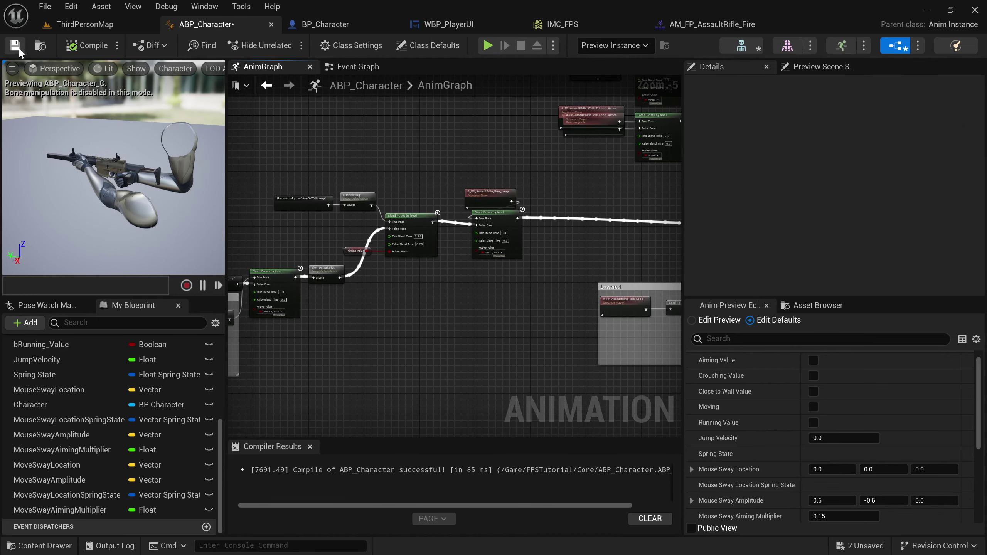
Step: Playtest ThirdPersonMap, aiming the rifle while moving around the level, and end the play session
{"action": "left_click", "coordinate": [86, 25]}
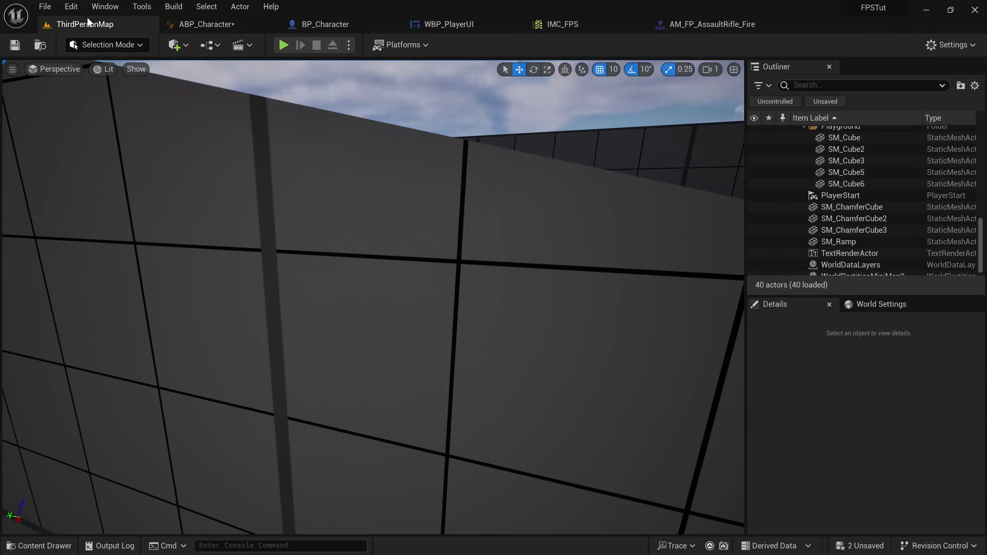
{"action": "left_click", "coordinate": [284, 45]}
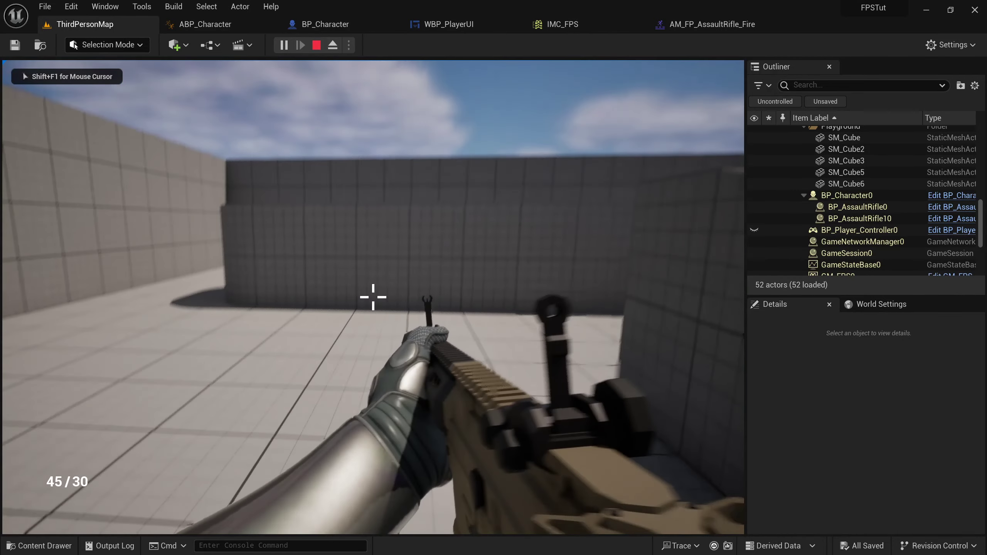
{"action": "right_click", "coordinate": [373, 297]}
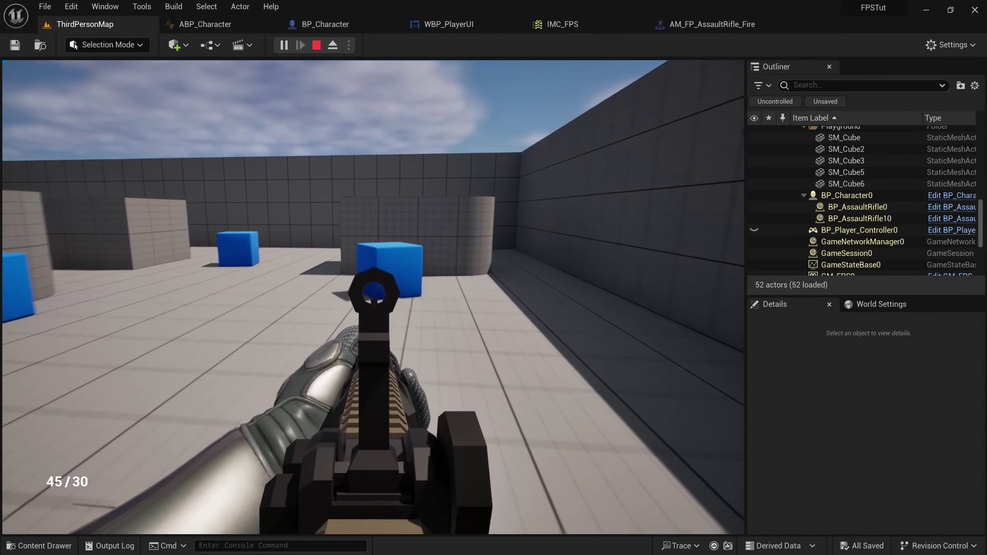
{"action": "key", "text": "w"}
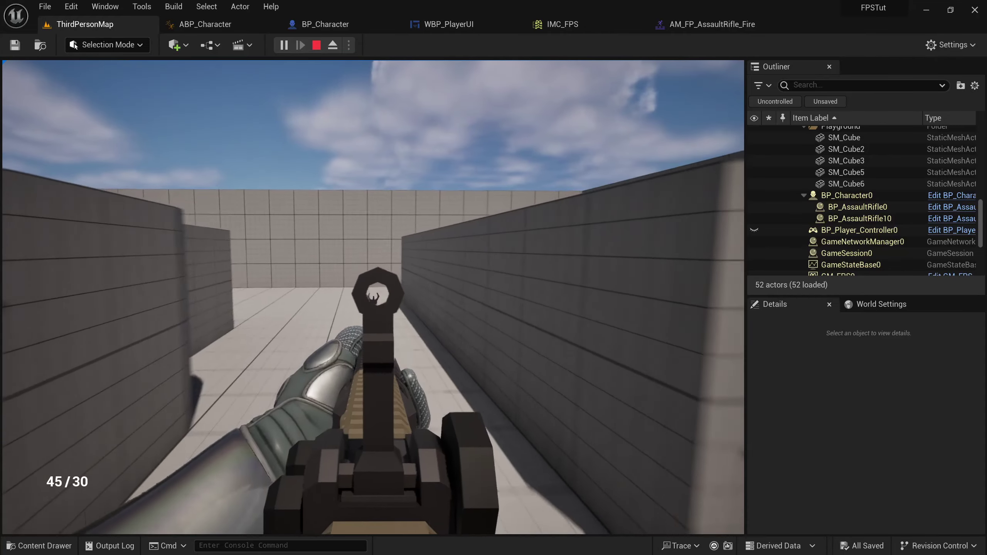
{"action": "key", "text": "Escape"}
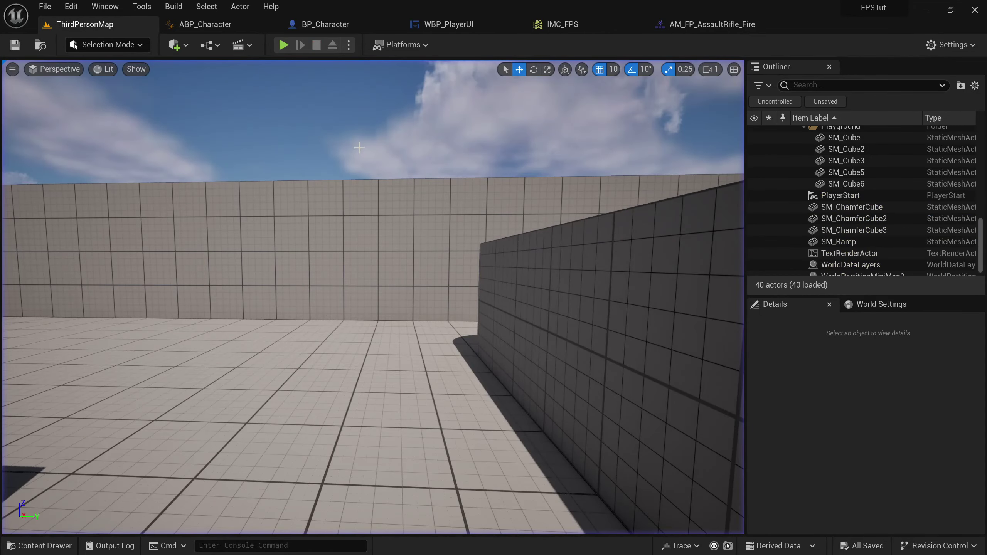
Step: Open the A_FP_AssaultRifle_Fire_Aimed animation sequence and set its Additive Anim Type to Local Space
{"action": "left_click", "coordinate": [52, 543]}
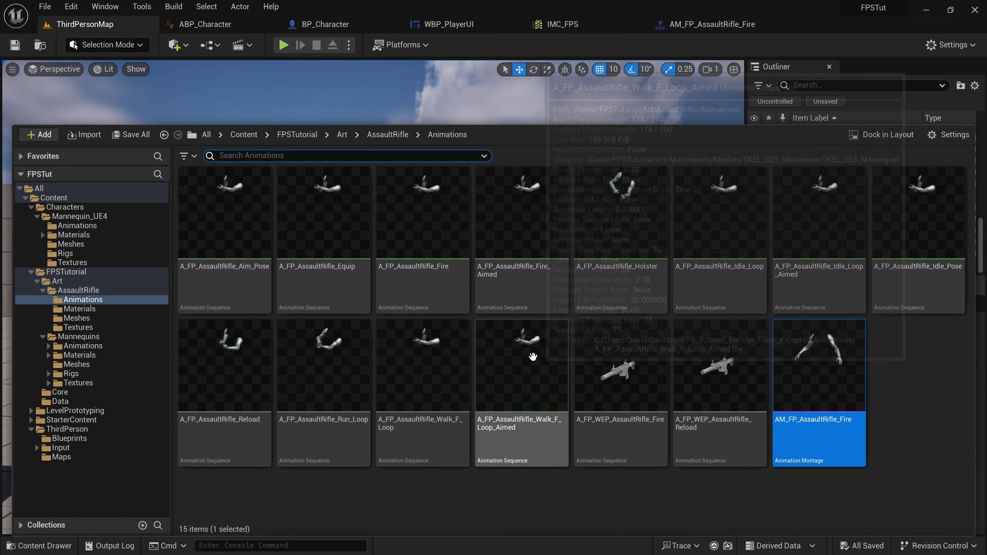
{"action": "double_click", "coordinate": [551, 229]}
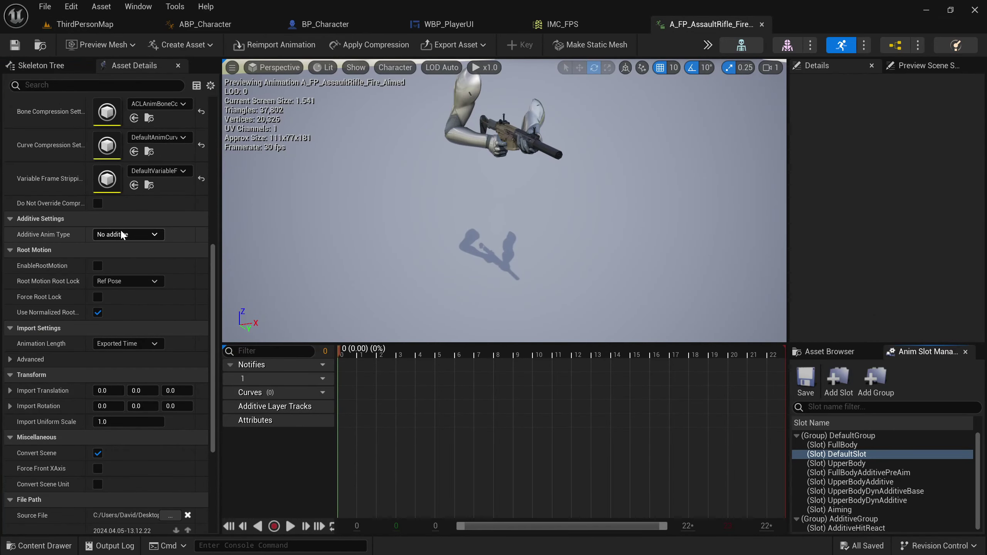
{"action": "left_click", "coordinate": [112, 258]}
Step: Set the Base Pose Type to Selected animation frame, using A_FP_AssaultRifle_Idle_Pose as the base pose animation
{"action": "left_click", "coordinate": [117, 251]}
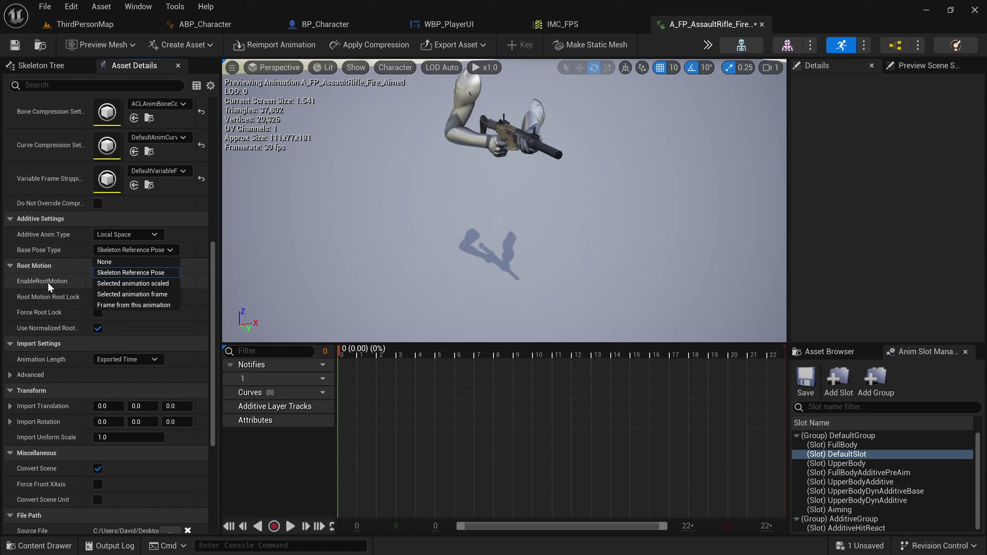
{"action": "left_click", "coordinate": [118, 295]}
{"action": "left_click", "coordinate": [177, 268]}
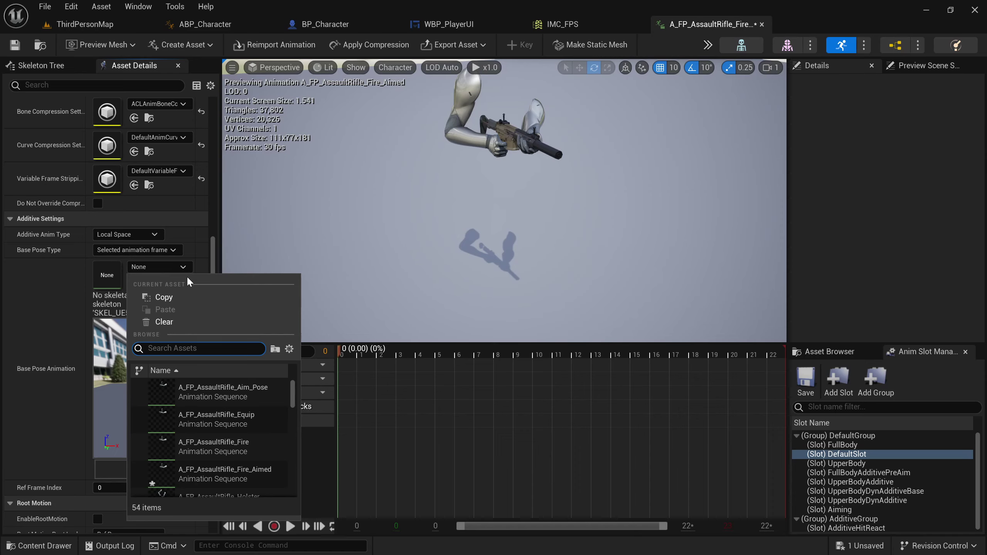
{"action": "scroll", "coordinate": [201, 393], "scroll_direction": "down", "scroll_amount": 4}
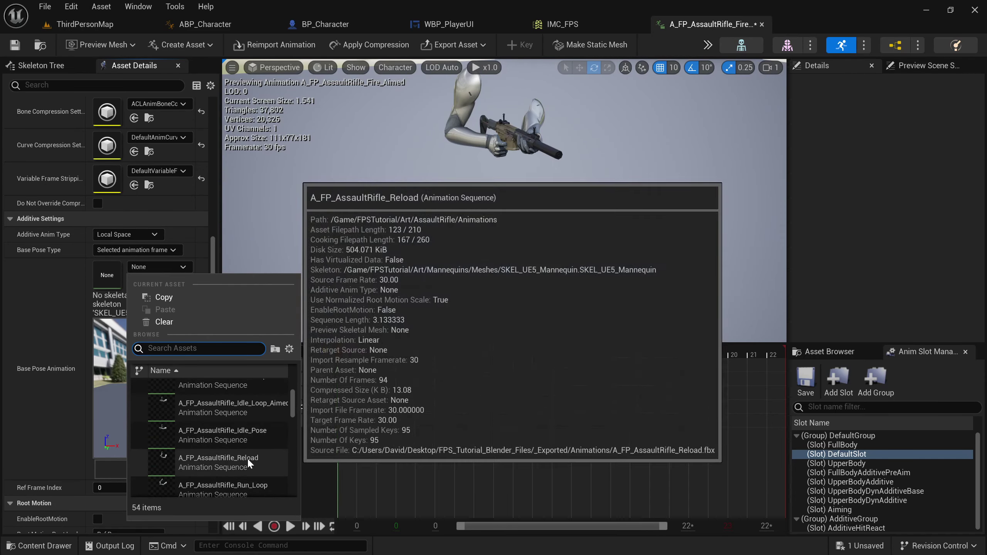
{"action": "left_click", "coordinate": [249, 432]}
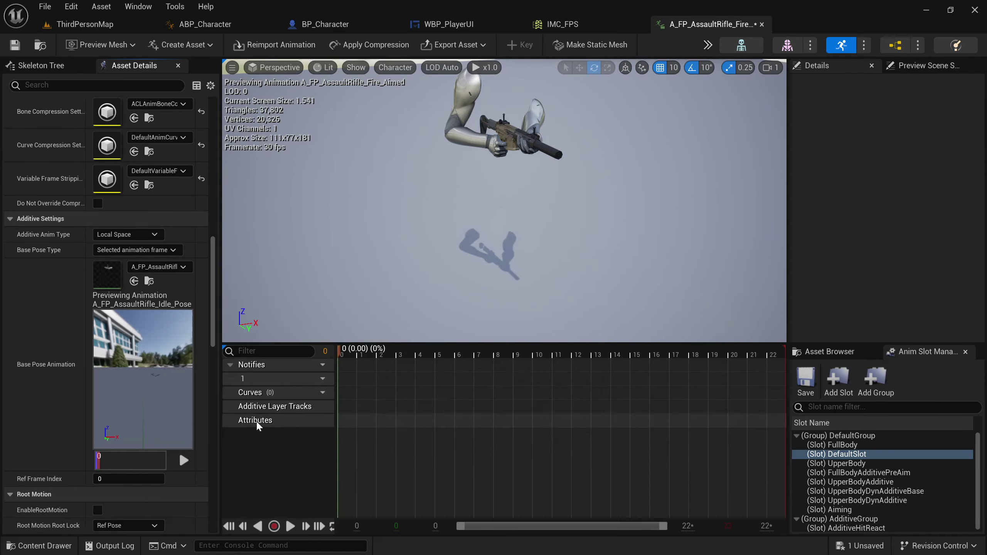
Step: Playtest ThirdPersonMap, switching in and out of aiming to check the rifle's aimed fire animation, and end the play session
{"action": "left_click", "coordinate": [85, 25]}
{"action": "left_click", "coordinate": [283, 45]}
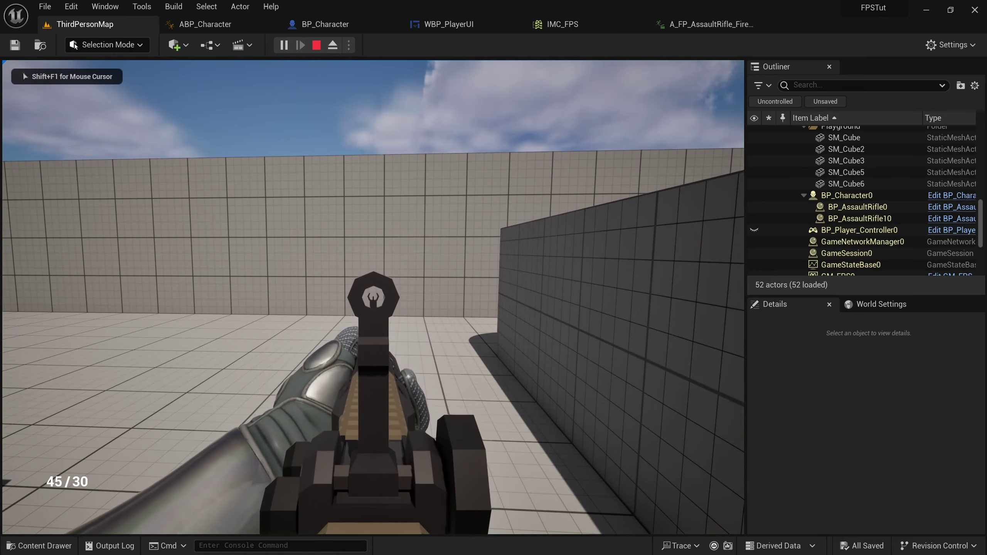
{"action": "right_click", "coordinate": [374, 297]}
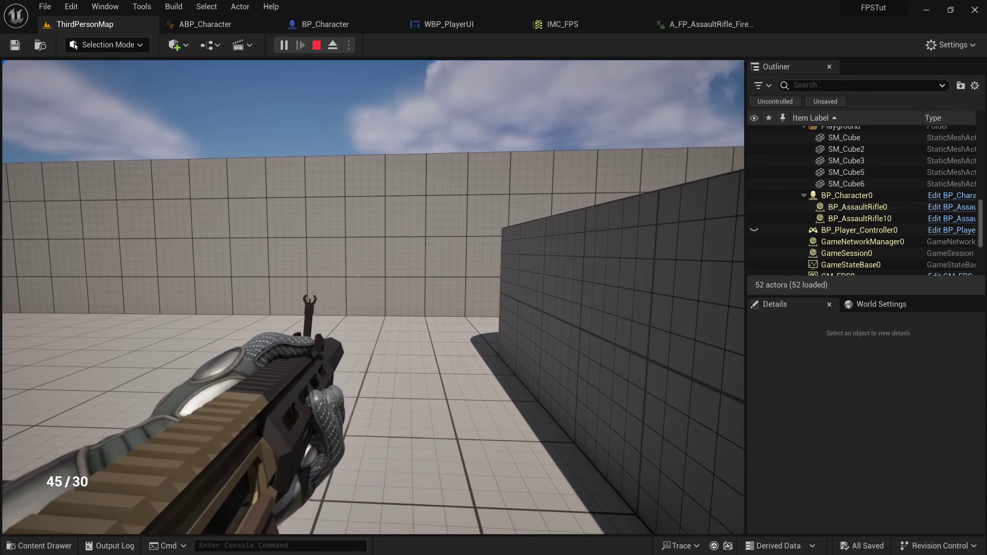
{"action": "right_click", "coordinate": [373, 297]}
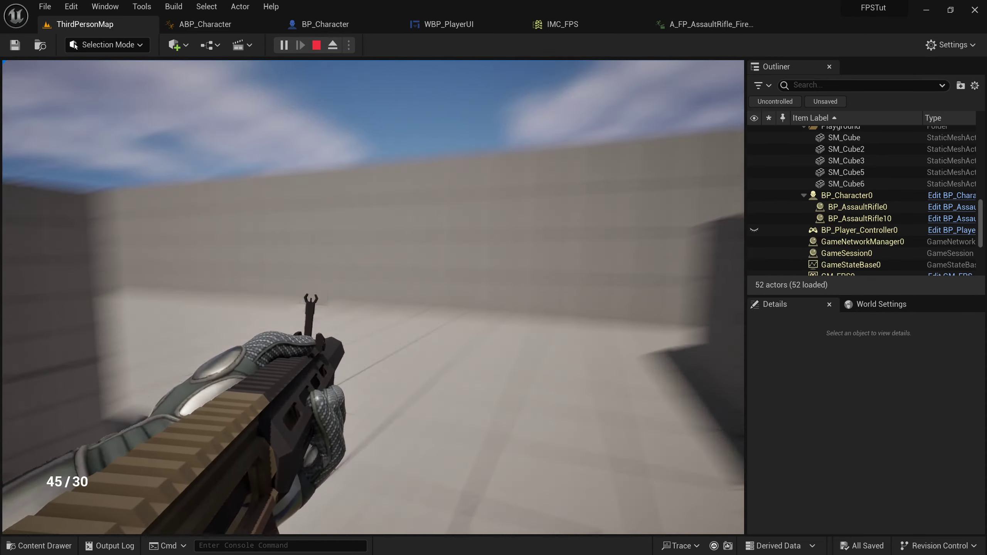
{"action": "right_click", "coordinate": [374, 297]}
{"action": "key", "text": "Escape"}
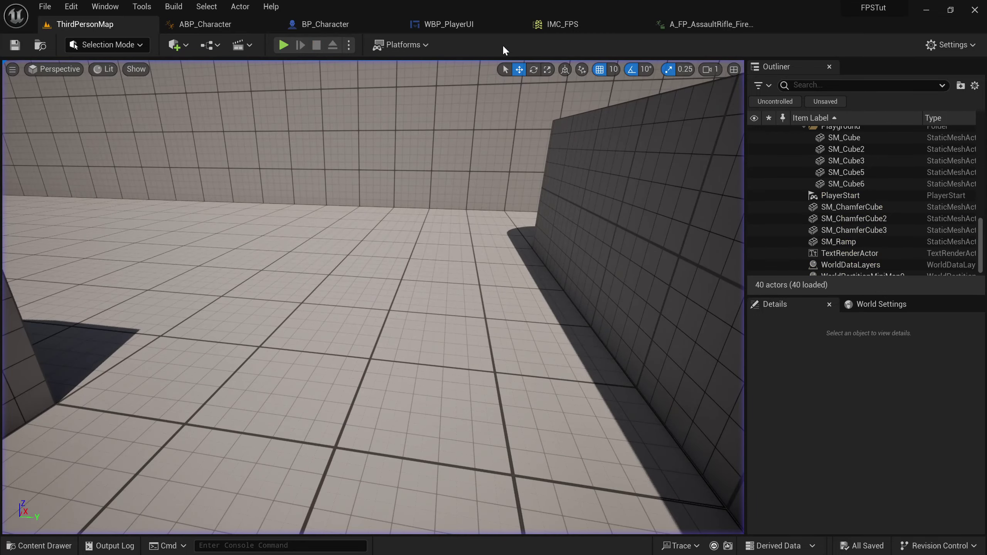
Step: Change the Base Pose Animation of A_FP_AssaultRifle_Fire_Aimed to A_FP_AssaultRifle_Aim_Pose and save the animation sequence
{"action": "left_click", "coordinate": [706, 26]}
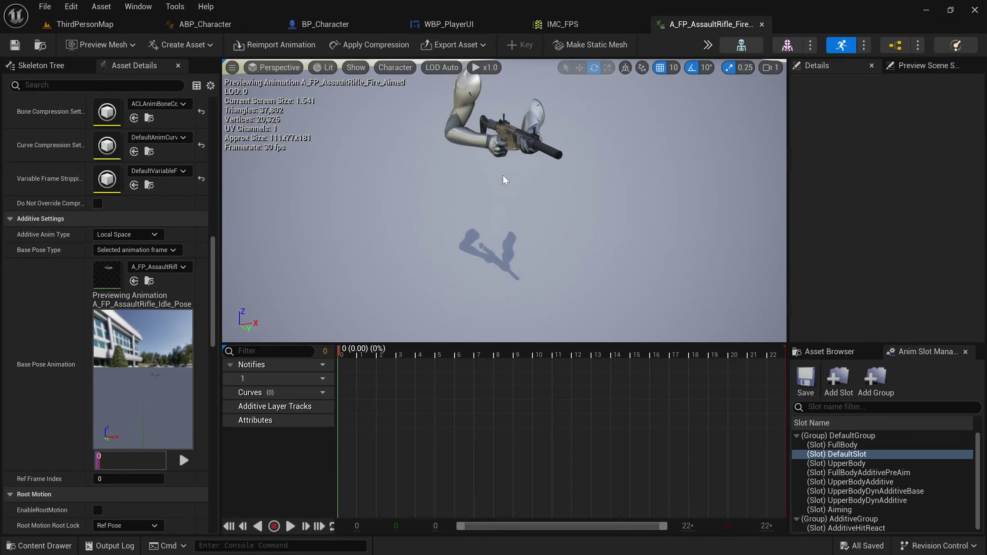
{"action": "left_click", "coordinate": [173, 267]}
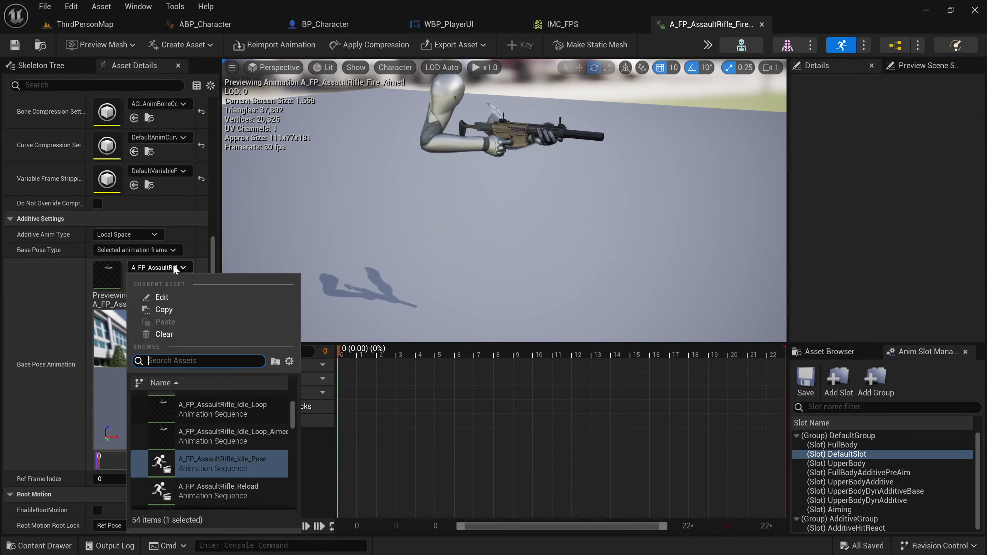
{"action": "scroll", "coordinate": [238, 422], "scroll_direction": "up", "scroll_amount": 3}
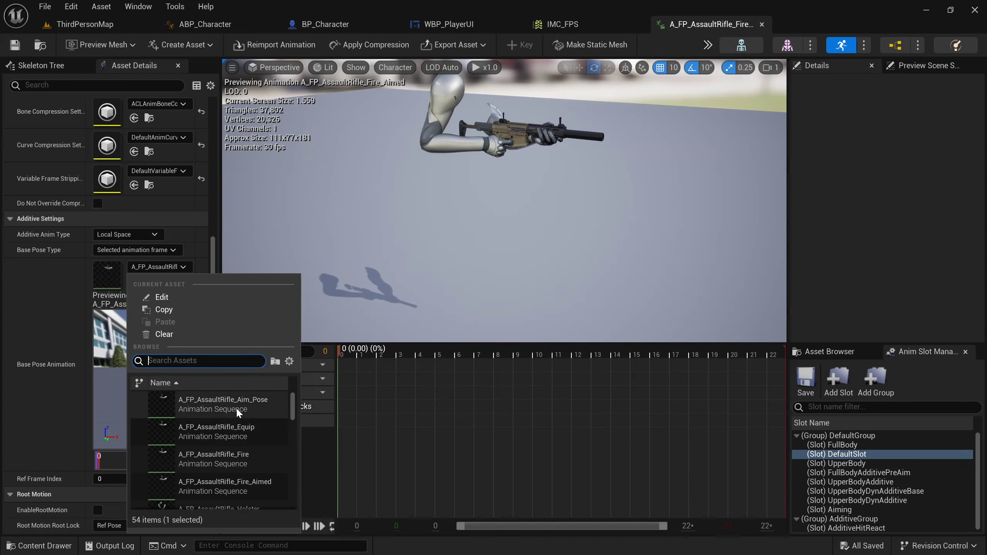
{"action": "left_click", "coordinate": [237, 409]}
{"action": "left_click", "coordinate": [16, 44]}
Step: Playtest ThirdPersonMap, walking and sprinting around the level while testing the rifle both aimed and from the hip
{"action": "left_click", "coordinate": [84, 24]}
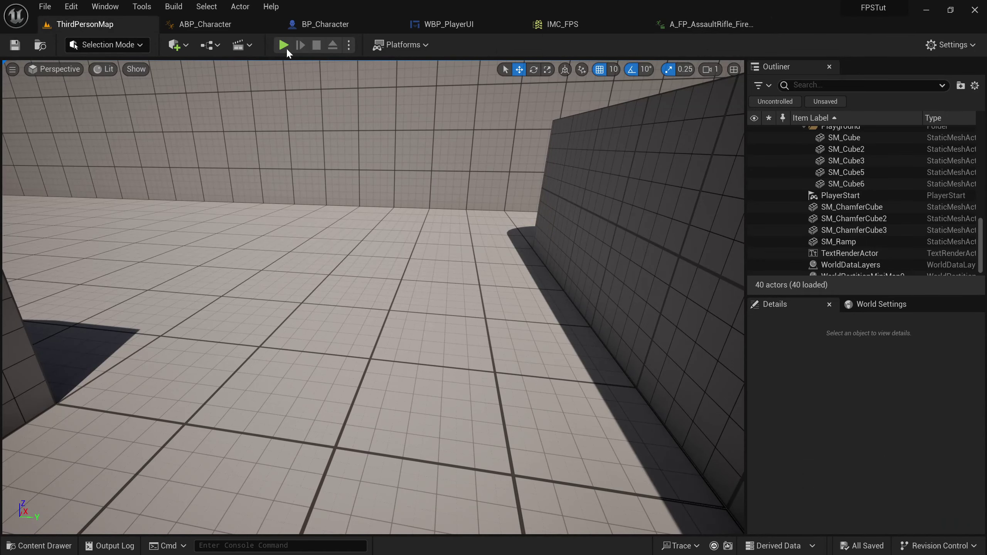
{"action": "left_click", "coordinate": [286, 45]}
{"action": "right_click", "coordinate": [374, 297]}
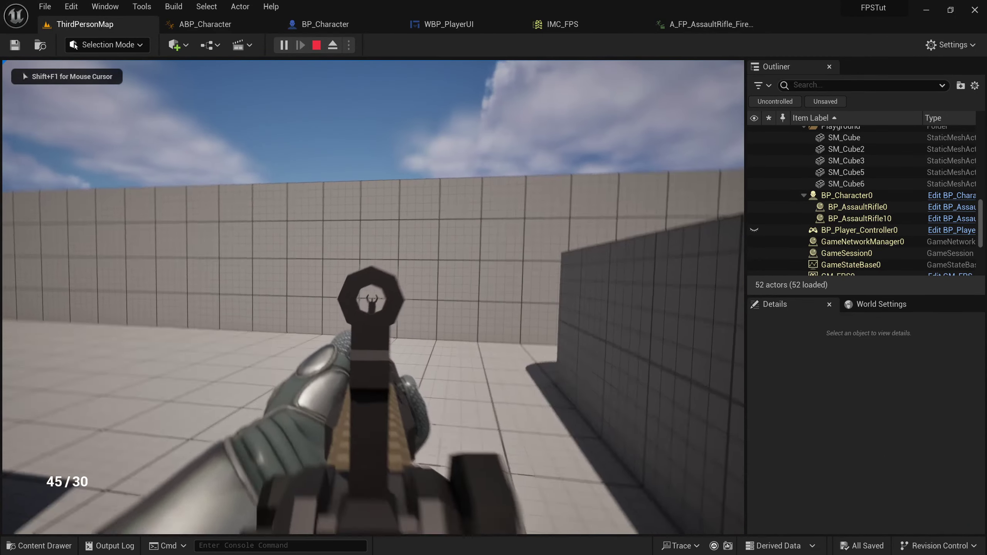
{"action": "key", "text": "w"}
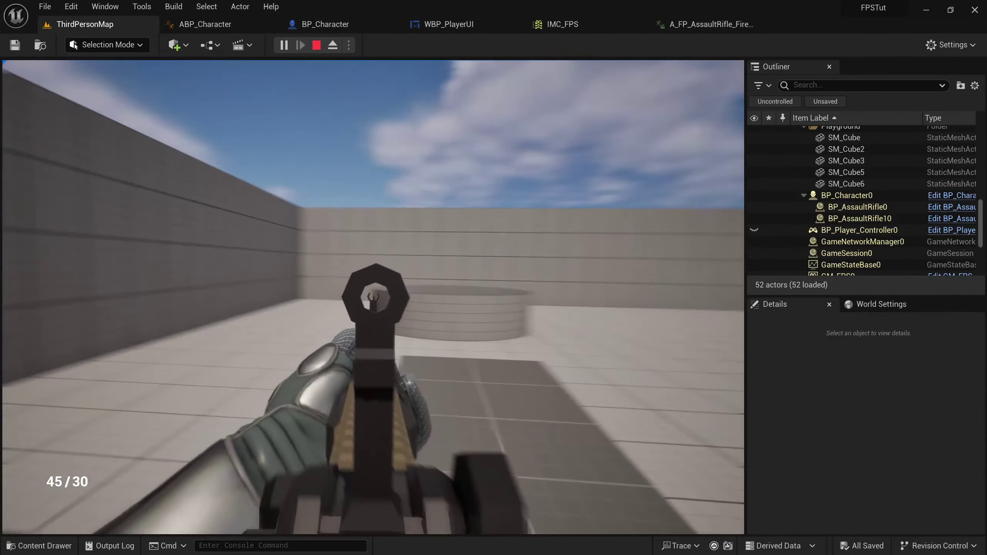
{"action": "key", "text": "w"}
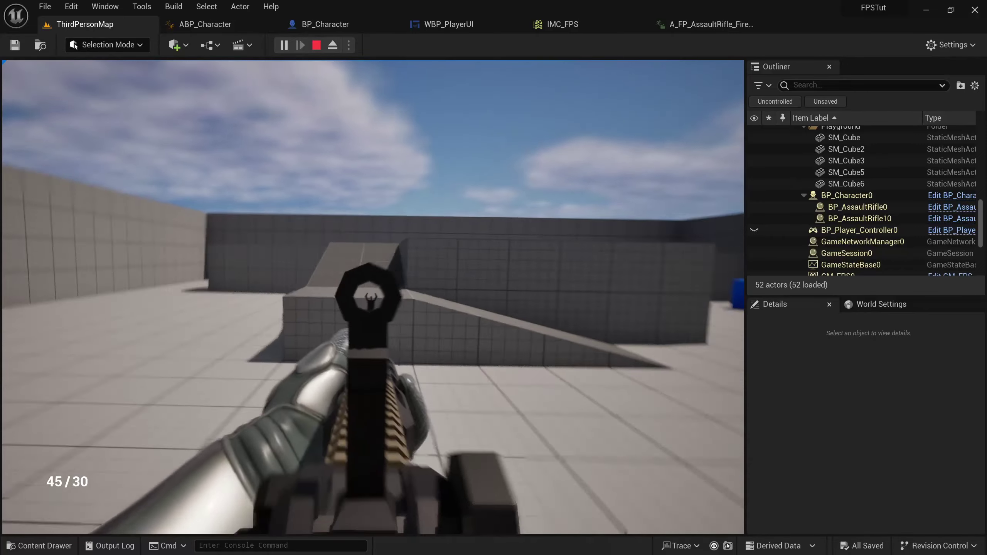
{"action": "key", "text": "w"}
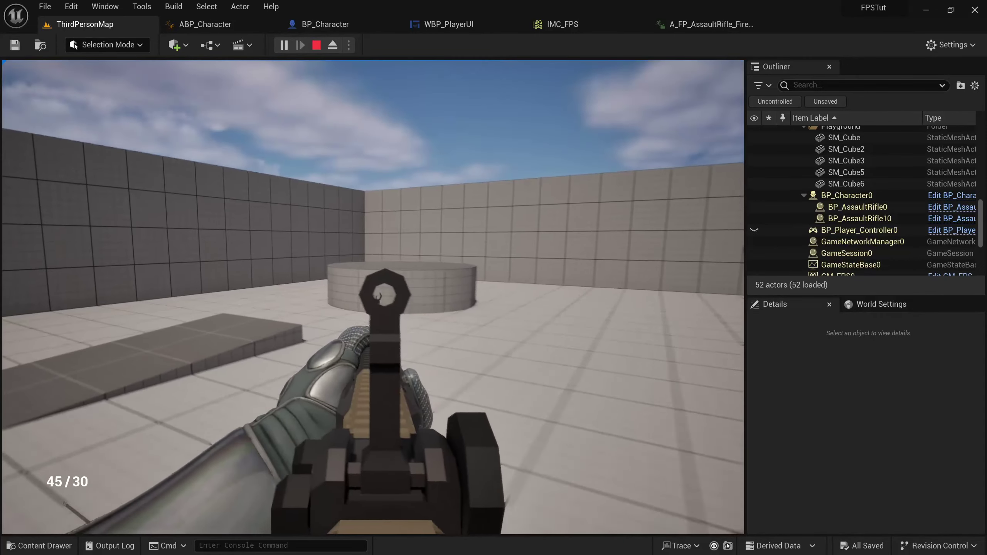
{"action": "key", "text": "shift"}
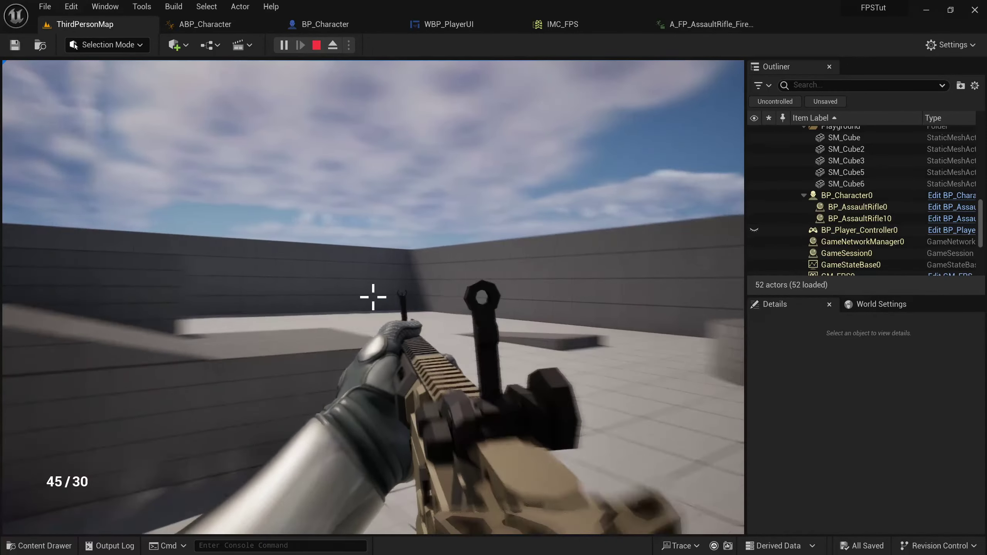
{"action": "right_click", "coordinate": [374, 297]}
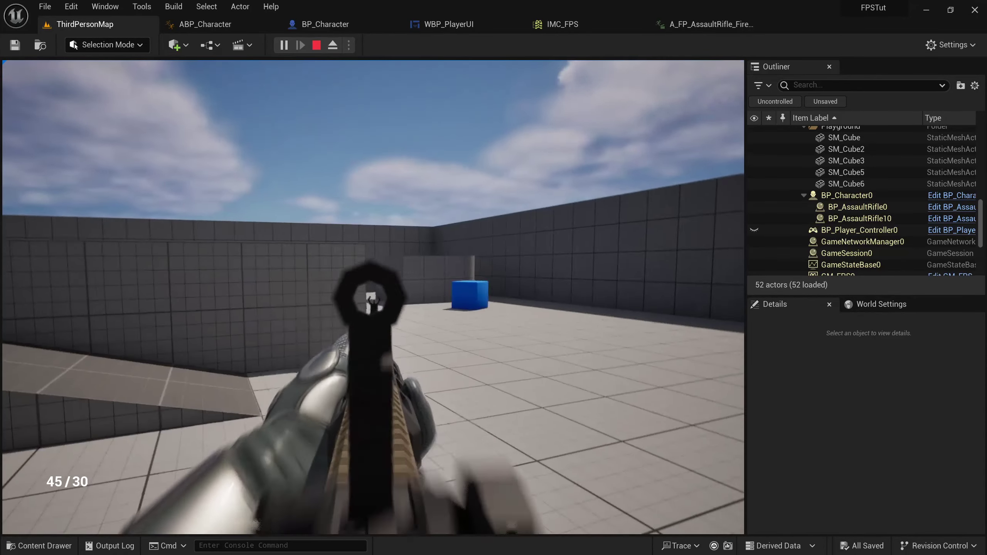
{"action": "right_click", "coordinate": [373, 297]}
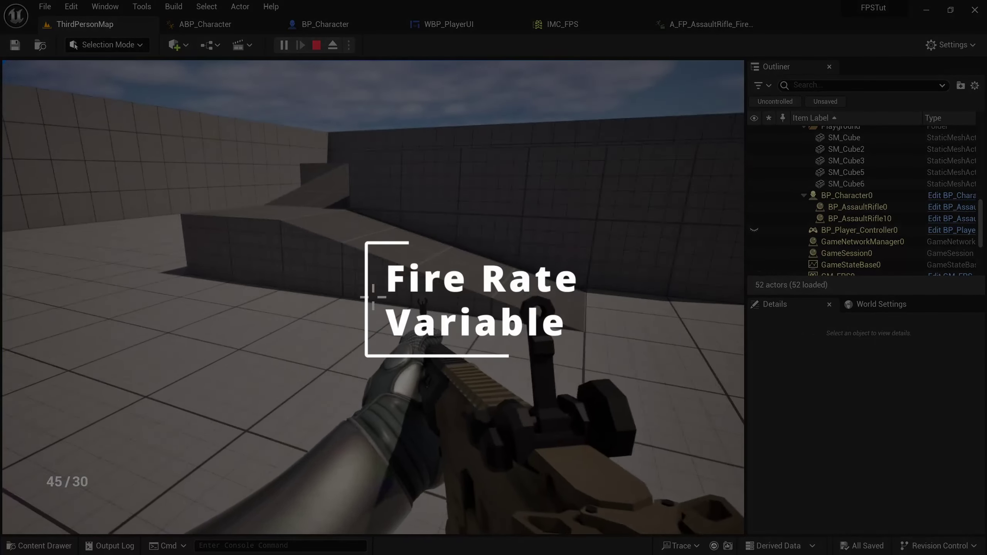
Step: In the BP_Character Event Graph, delete the unused Play Animation node and its Character Arms reference
{"action": "left_click", "coordinate": [308, 30]}
{"action": "scroll", "coordinate": [612, 292], "scroll_direction": "down", "scroll_amount": 2}
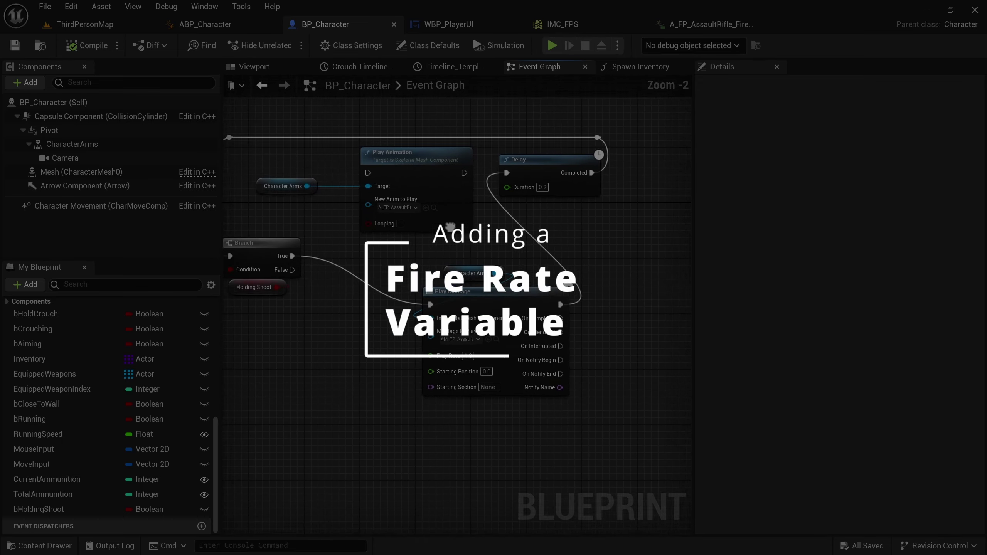
{"action": "left_click_drag", "start_coordinate": [328, 126], "coordinate": [607, 356]}
{"action": "key", "text": "Delete"}
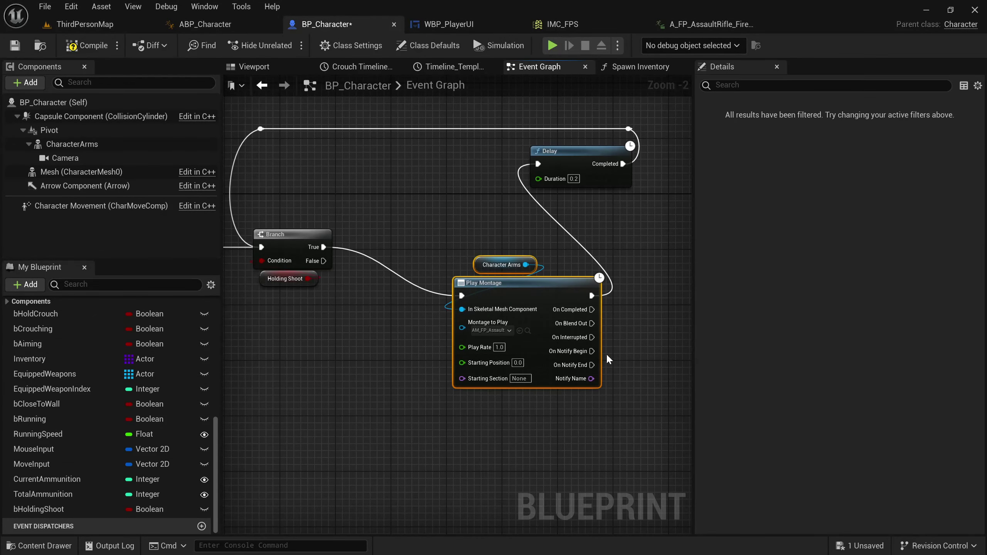
Step: Move the Play Montage and Character Arms nodes closer to the Branch and straighten the execution wire through an added reroute node
{"action": "left_click_drag", "start_coordinate": [536, 284], "coordinate": [493, 249]}
{"action": "scroll", "coordinate": [329, 277], "scroll_direction": "up", "scroll_amount": 2}
{"action": "double_click", "coordinate": [362, 241]}
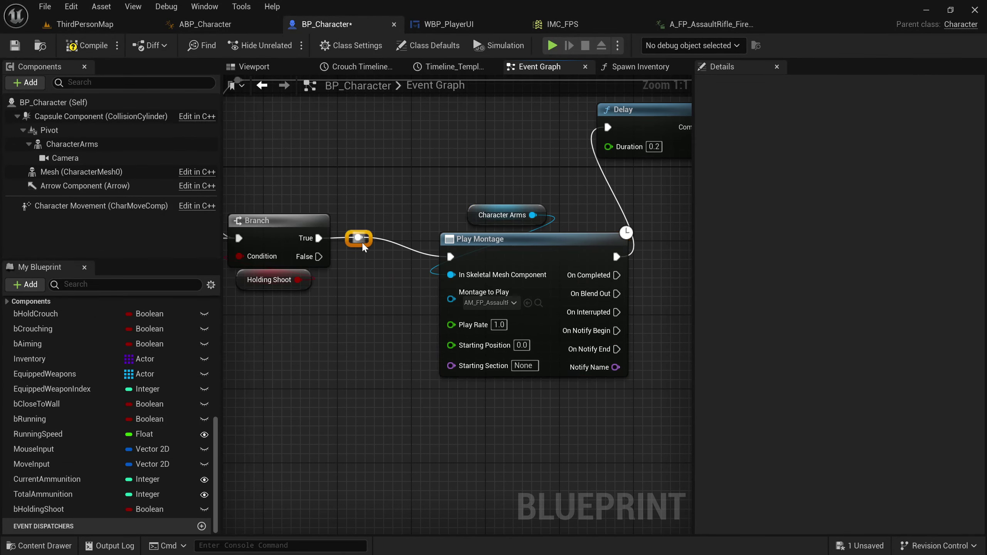
{"action": "left_click", "coordinate": [444, 252], "text": "ctrl"}
{"action": "key", "text": "q"}
{"action": "left_click", "coordinate": [449, 202]}
Step: Promote the Delay node's Duration input to a variable named FireDelay and place its getter directly beneath the Delay node
{"action": "right_click_drag", "start_coordinate": [453, 199], "coordinate": [373, 221]}
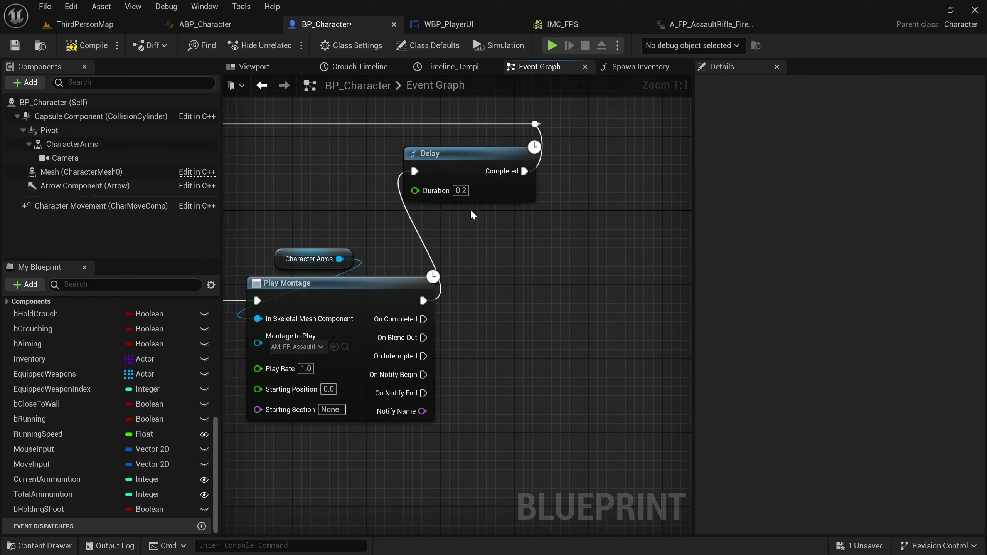
{"action": "left_click_drag", "start_coordinate": [462, 215], "coordinate": [410, 170]}
{"action": "left_click", "coordinate": [366, 147]}
{"action": "right_click", "coordinate": [436, 195]}
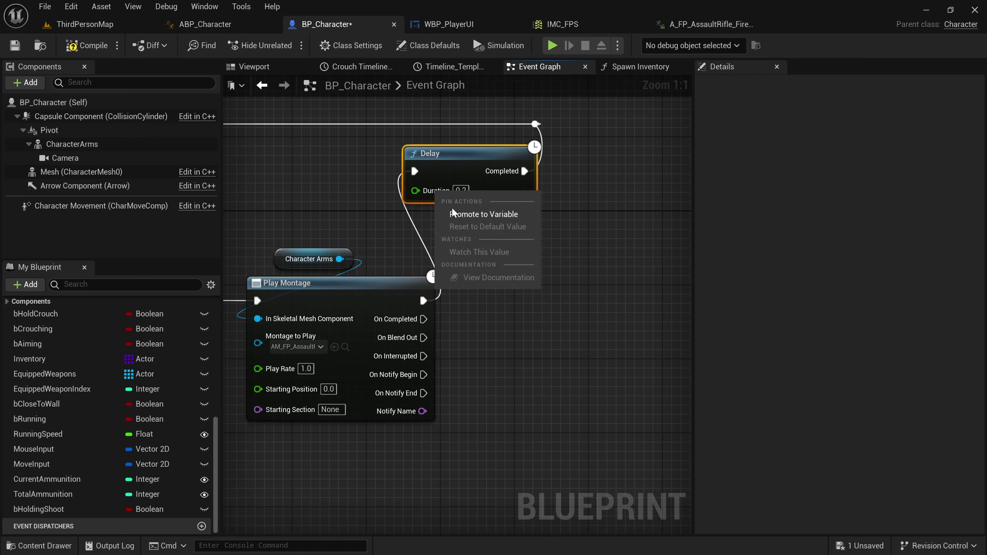
{"action": "left_click", "coordinate": [459, 215]}
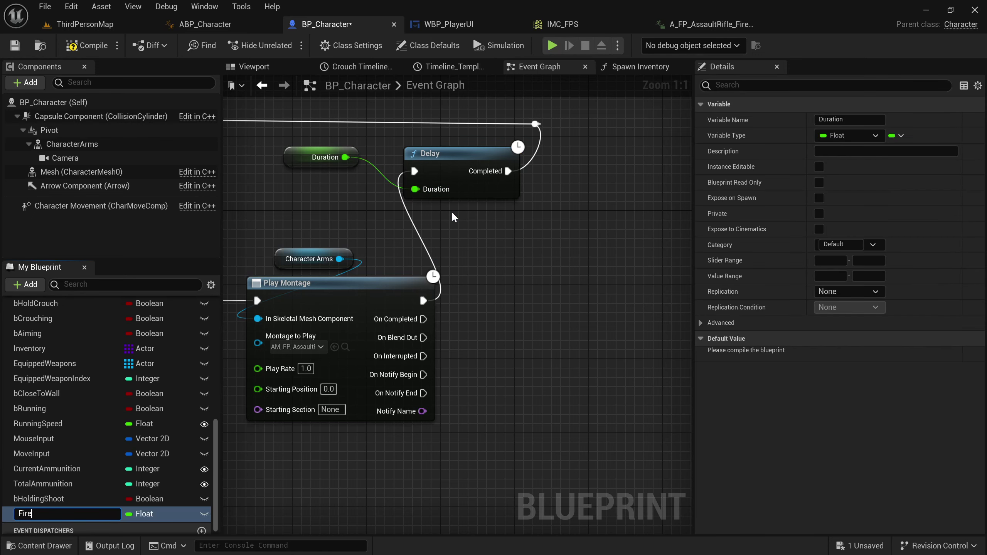
{"action": "type", "text": "FireDelay"}
{"action": "key", "text": "Return"}
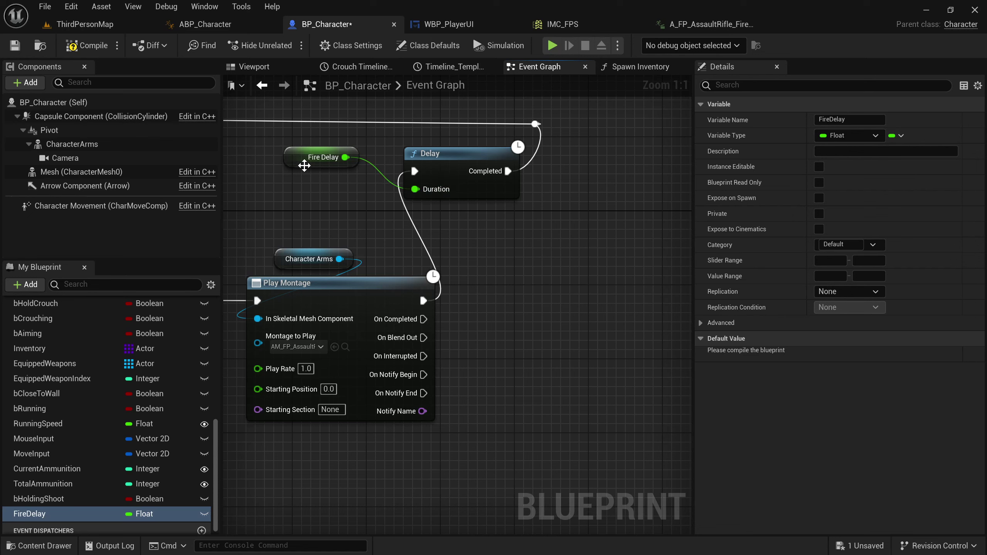
{"action": "left_click_drag", "start_coordinate": [305, 161], "coordinate": [459, 234]}
{"action": "left_click", "coordinate": [606, 251]}
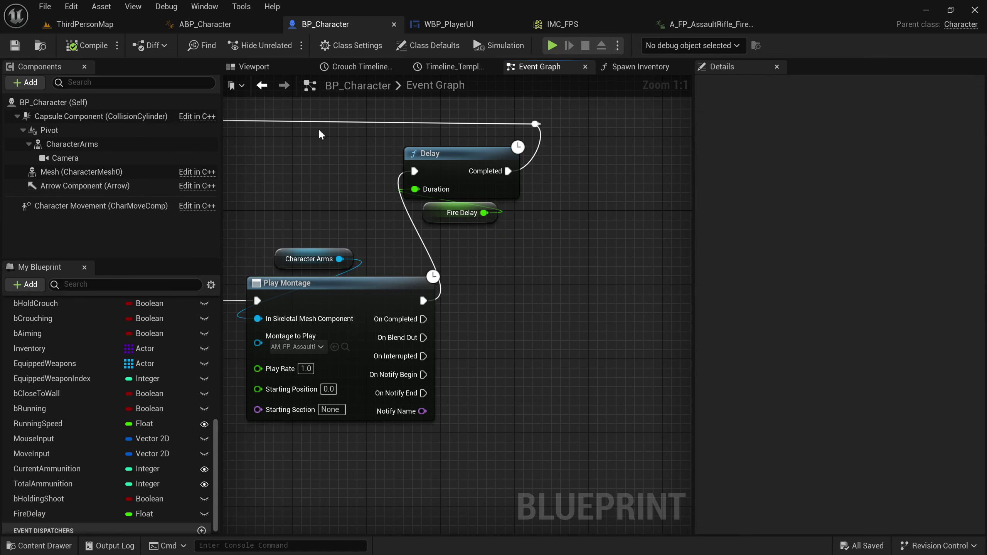
Step: Set the default value of the FireDelay variable to 0.05
{"action": "left_click", "coordinate": [67, 514]}
{"action": "left_click", "coordinate": [854, 356]}
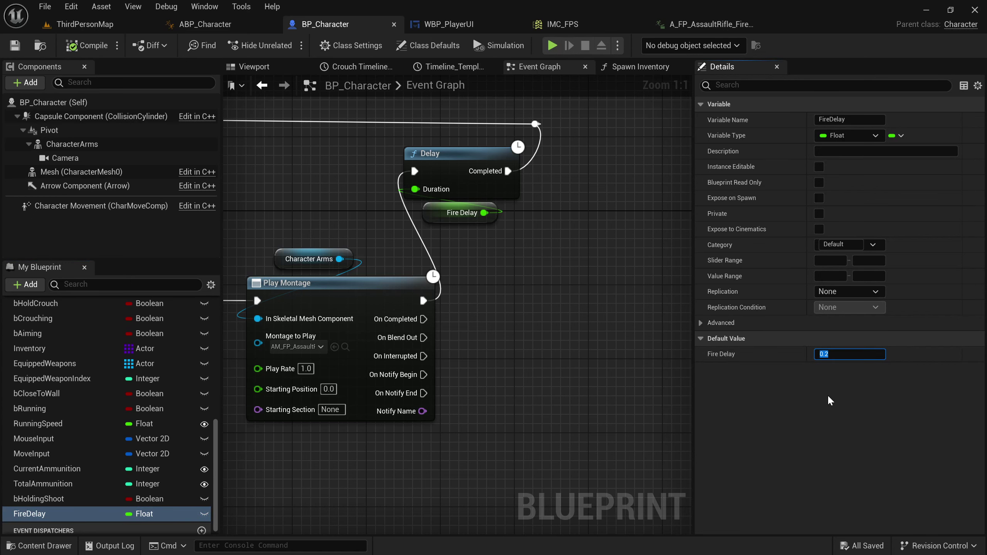
{"action": "type", "text": "0.05"}
{"action": "key", "text": "Return"}
Step: Playtest ThirdPersonMap to check the rifle's firing speed and end the play session
{"action": "left_click", "coordinate": [90, 28]}
{"action": "left_click", "coordinate": [283, 45]}
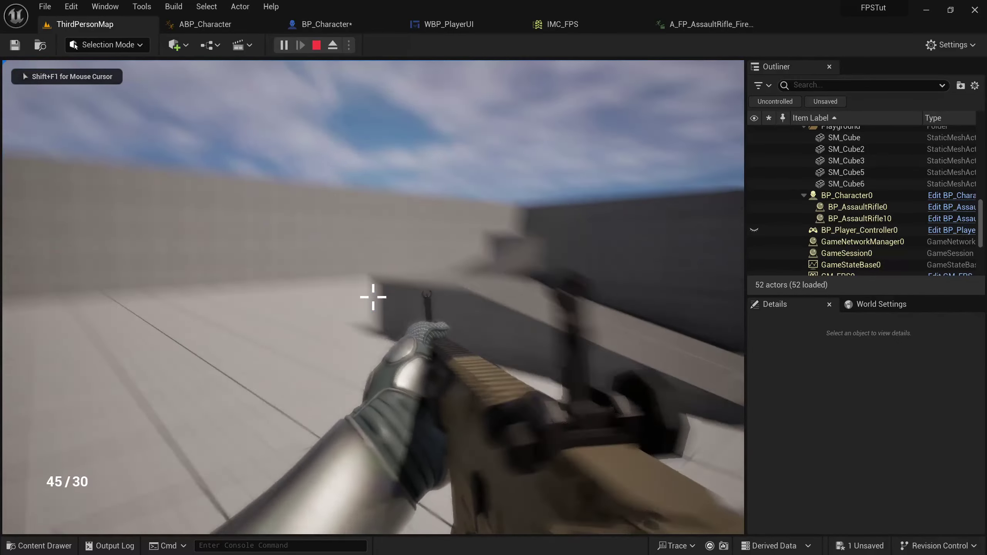
{"action": "key", "text": "Escape"}
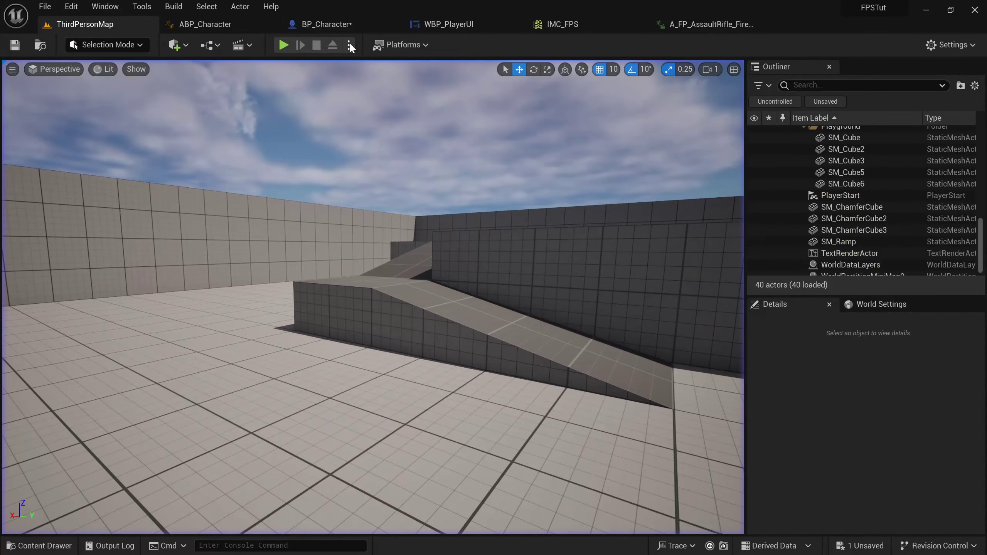
Step: Set the FireDelay variable's default value in BP_Character to 0.15
{"action": "left_click", "coordinate": [338, 26]}
{"action": "left_click", "coordinate": [830, 355]}
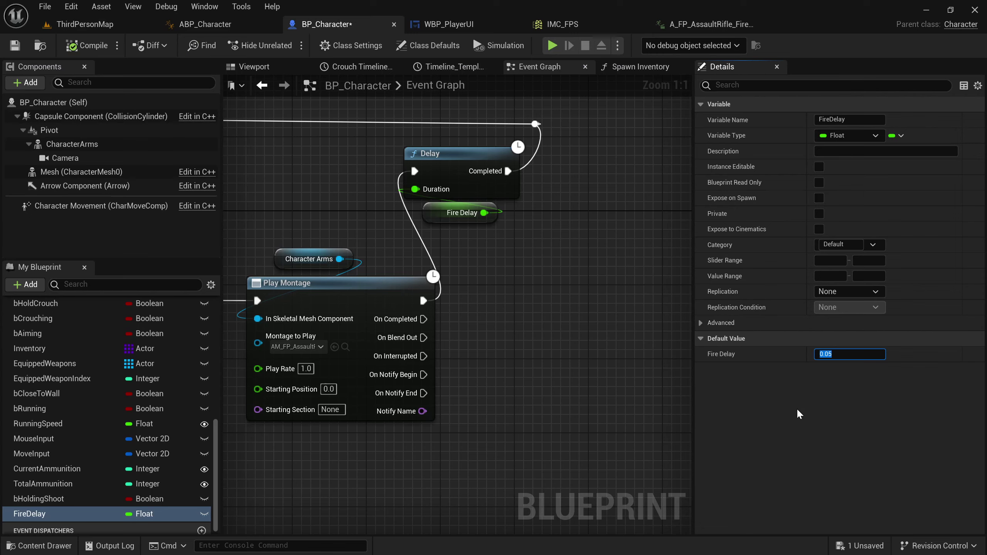
{"action": "type", "text": "0.15"}
{"action": "key", "text": "Return"}
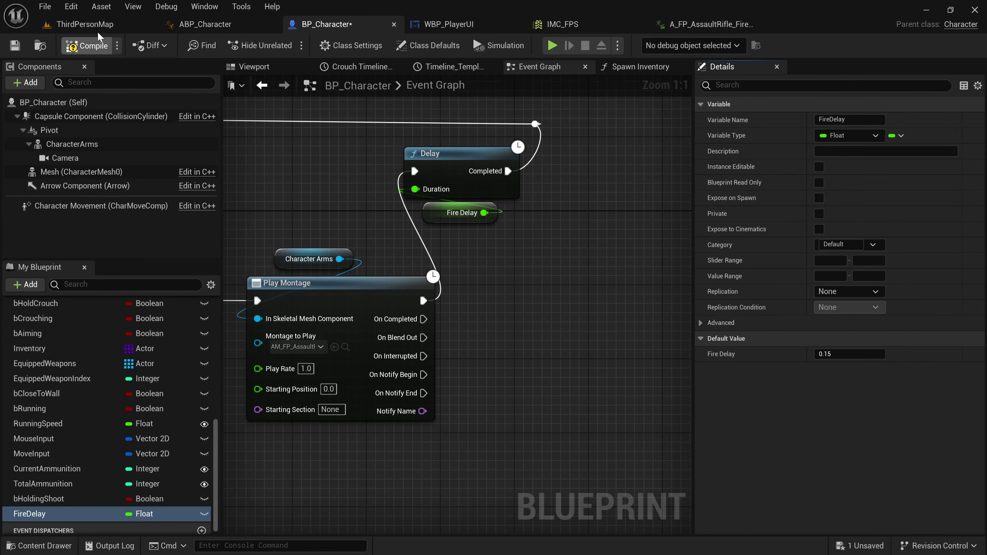
Step: Playtest ThirdPersonMap again, testing the new fire rate from the hip and while aiming
{"action": "left_click", "coordinate": [99, 27]}
{"action": "left_click", "coordinate": [283, 45]}
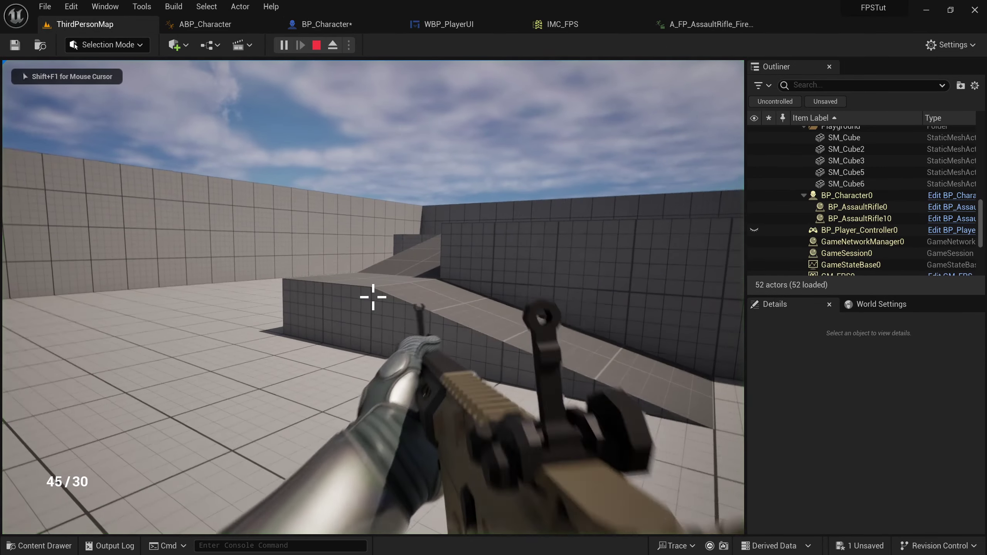
{"action": "right_click", "coordinate": [373, 297]}
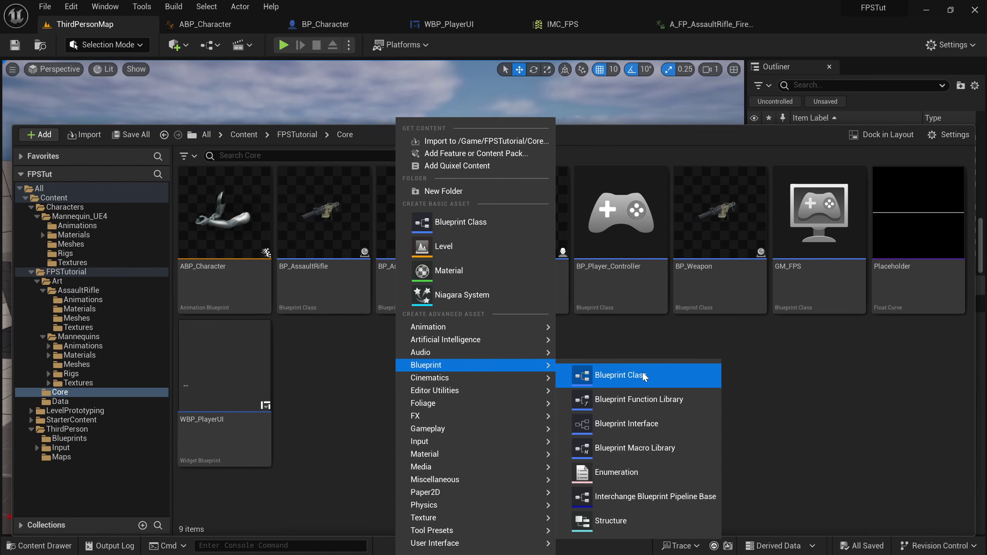
Step: Create a Blueprint Class with Actor as parent in the Core folder, name it BP_Bullet, and open it
{"action": "left_click", "coordinate": [643, 373]}
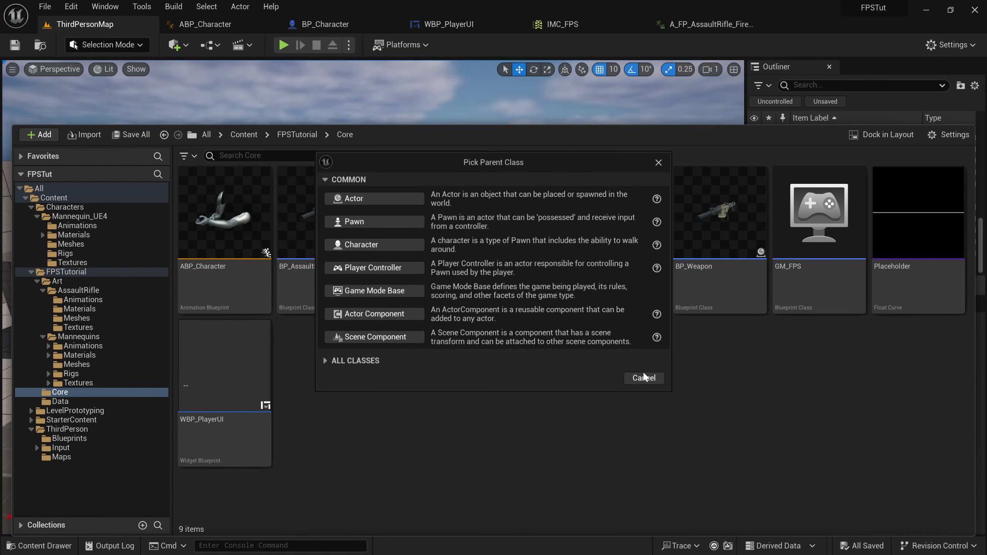
{"action": "left_click", "coordinate": [365, 201]}
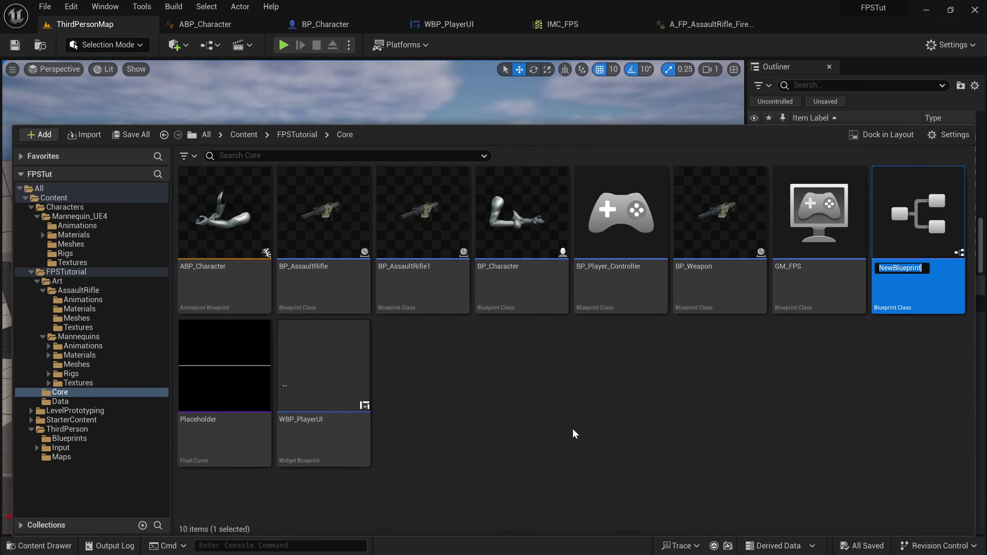
{"action": "type", "text": "BP_"}
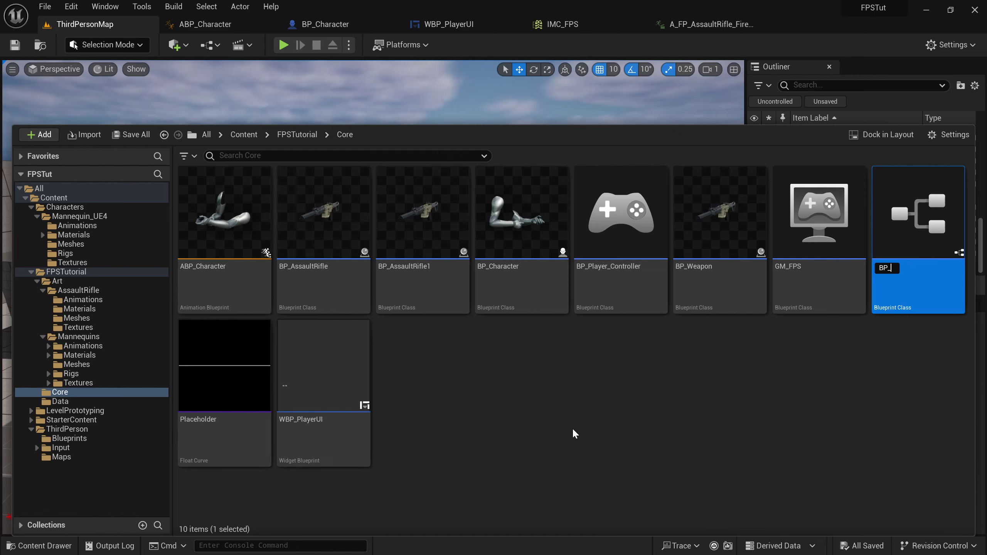
{"action": "type", "text": "Bullet"}
{"action": "key", "text": "Return"}
{"action": "key", "text": "Return"}
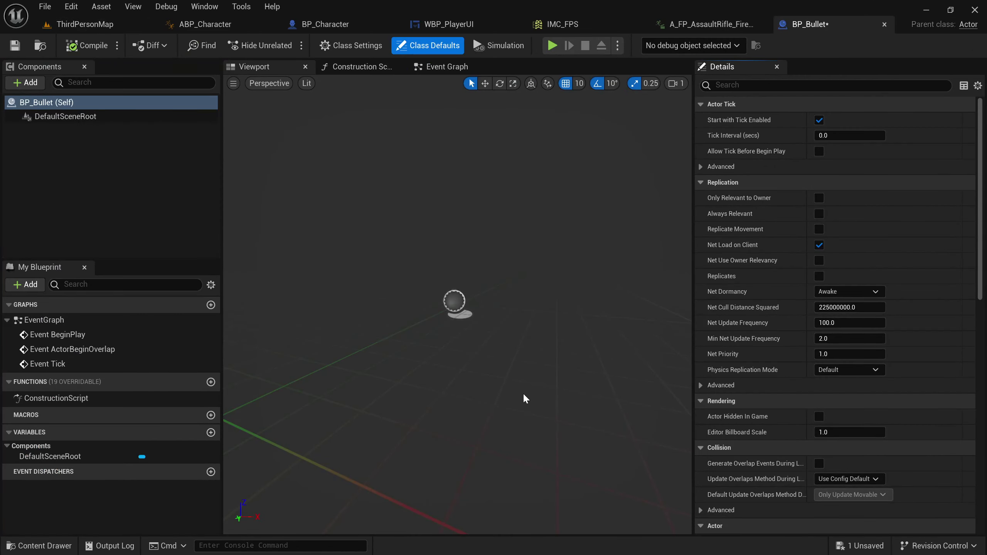